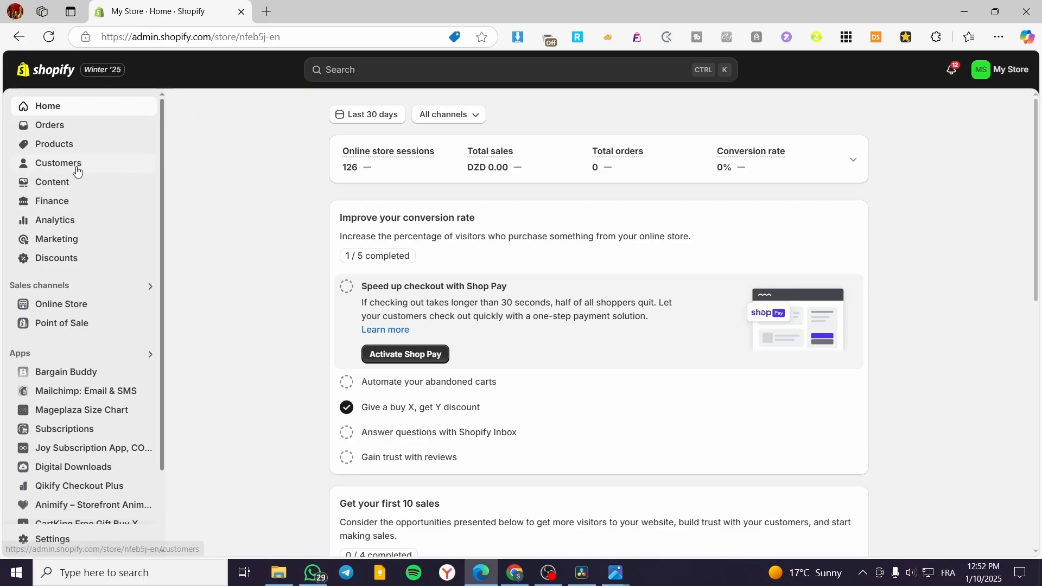
- Look over the store's product list and the Digital Downloads app's products, and return to the admin home page
{"action": "left_click", "coordinate": [40, 152]}
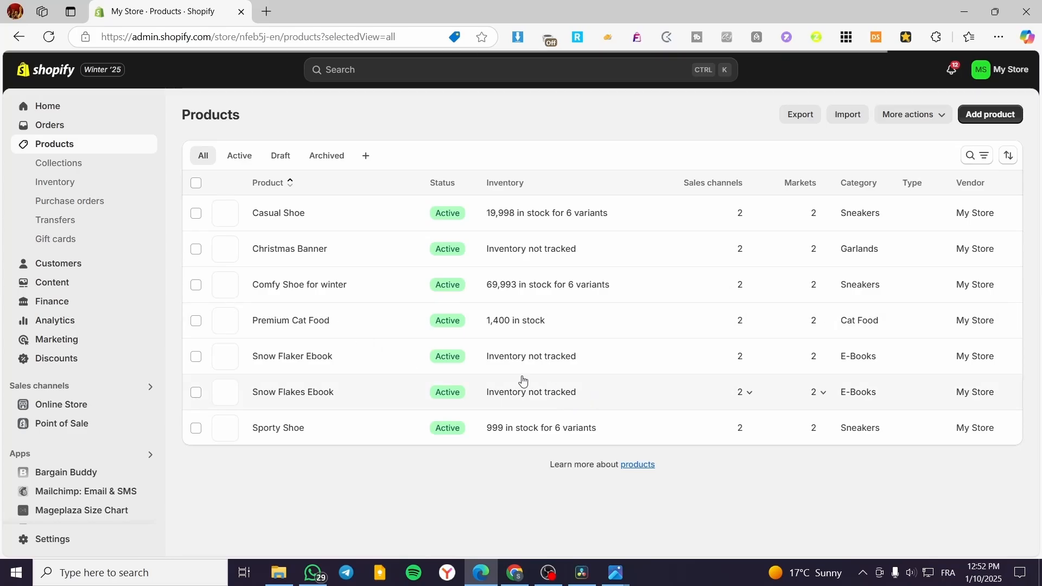
{"action": "scroll", "coordinate": [114, 445], "scroll_direction": "down", "scroll_amount": 3}
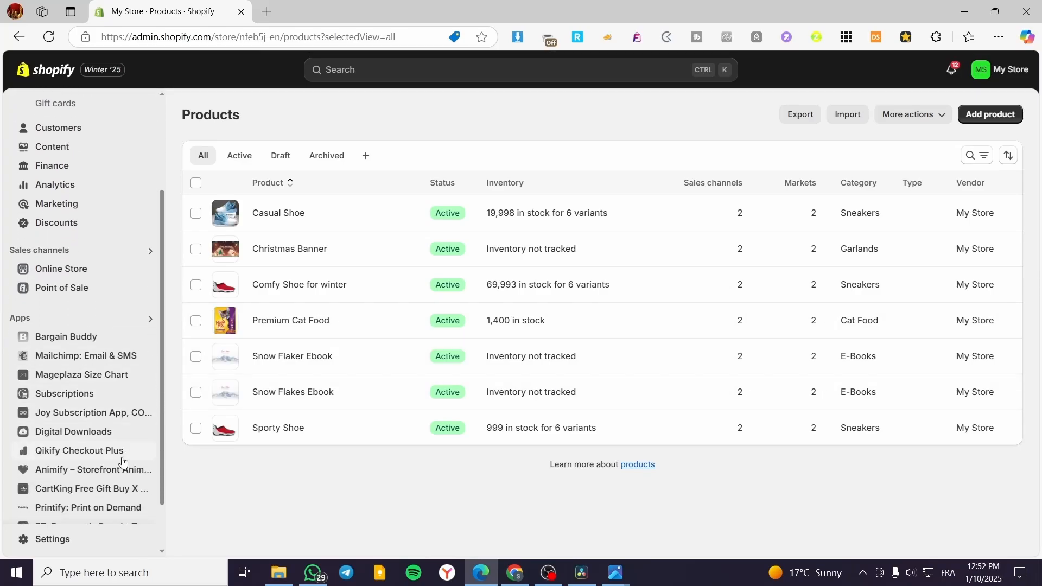
{"action": "left_click", "coordinate": [82, 436]}
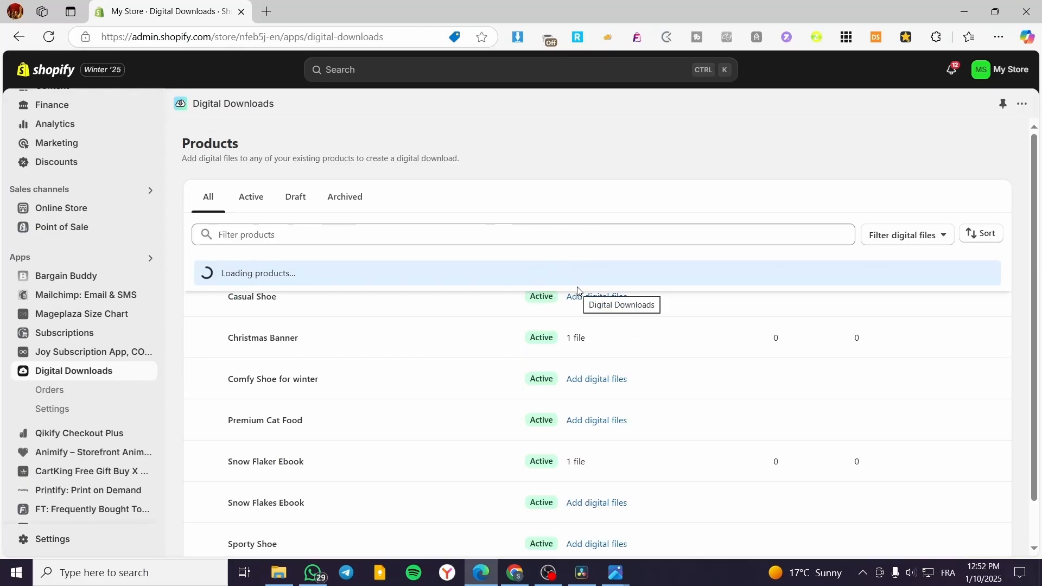
{"action": "scroll", "coordinate": [79, 179], "scroll_direction": "up", "scroll_amount": 1}
{"action": "scroll", "coordinate": [80, 179], "scroll_direction": "up", "scroll_amount": 3}
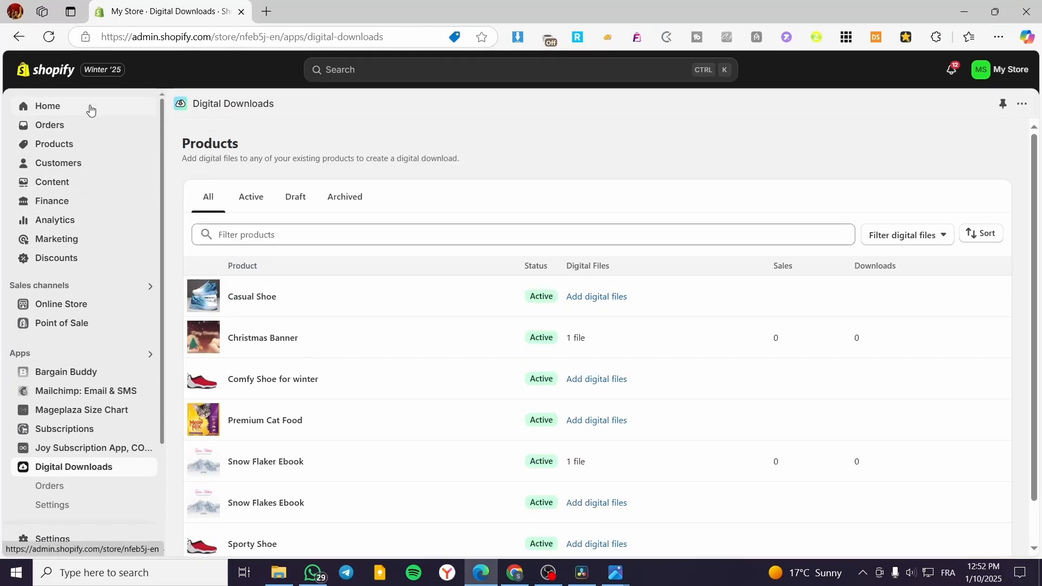
{"action": "left_click", "coordinate": [100, 110]}
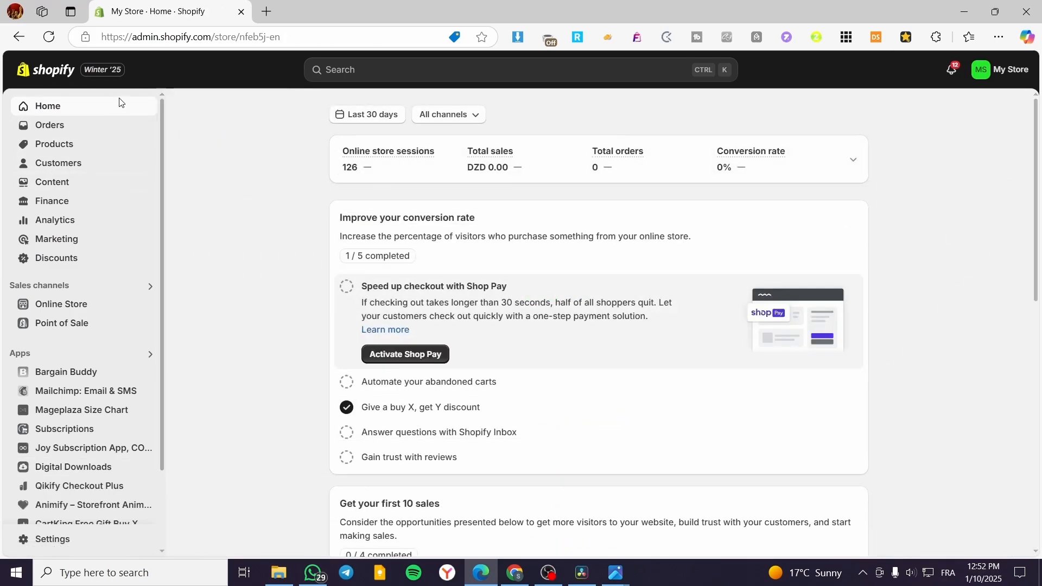
- Search the Shopify App Store for "susbscription" and open the installed Shopify Subscriptions app from its listing
{"action": "left_click", "coordinate": [419, 71]}
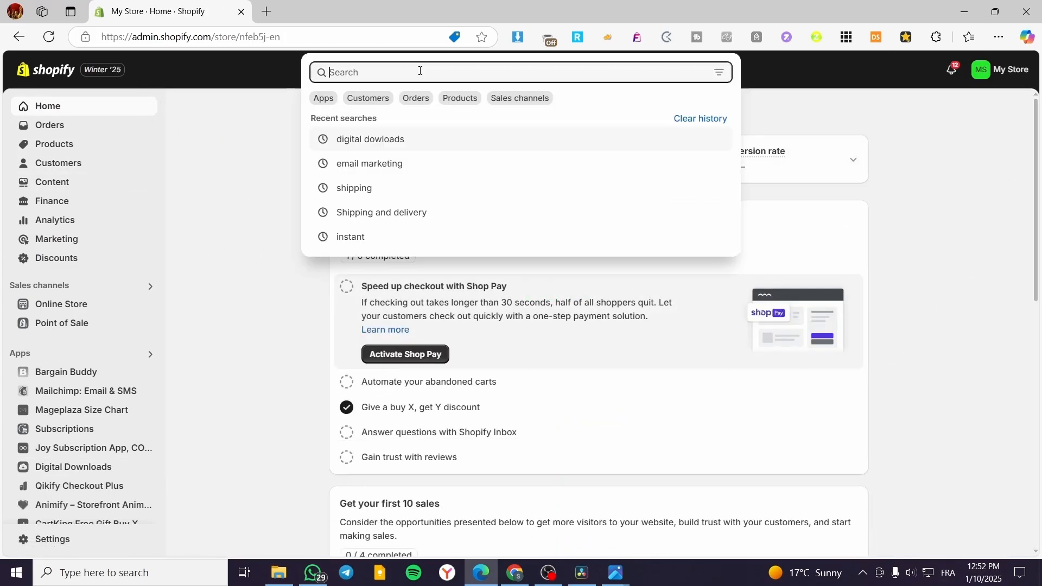
{"action": "type", "text": "susbscr"}
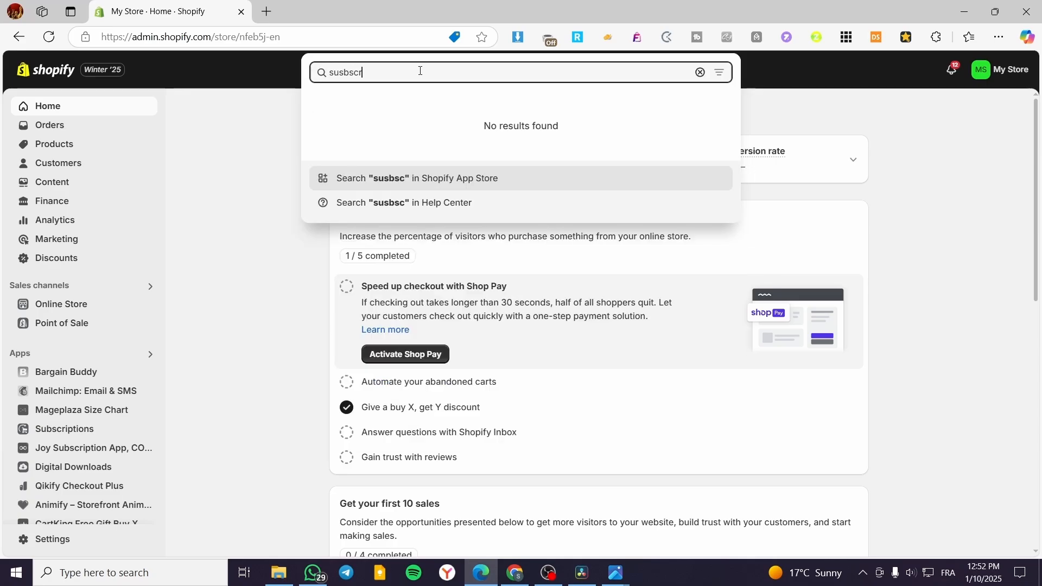
{"action": "type", "text": "iption"}
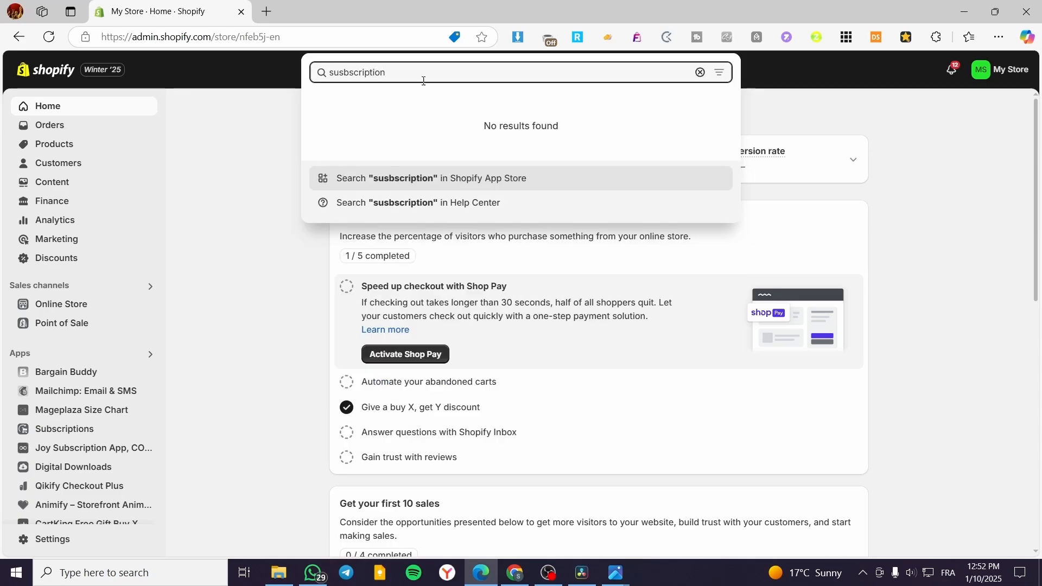
{"action": "left_click", "coordinate": [435, 197]}
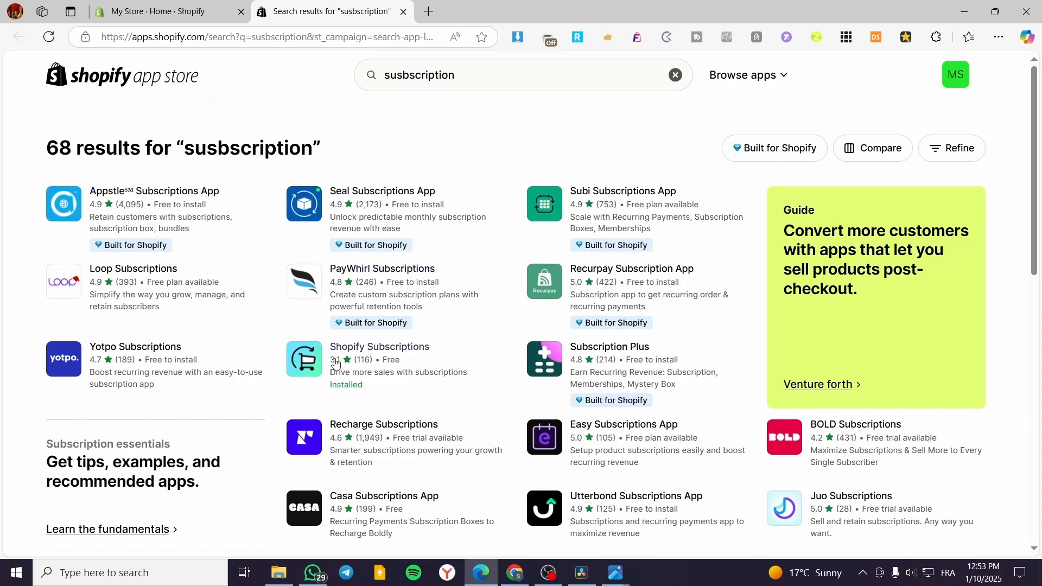
{"action": "left_click", "coordinate": [406, 349]}
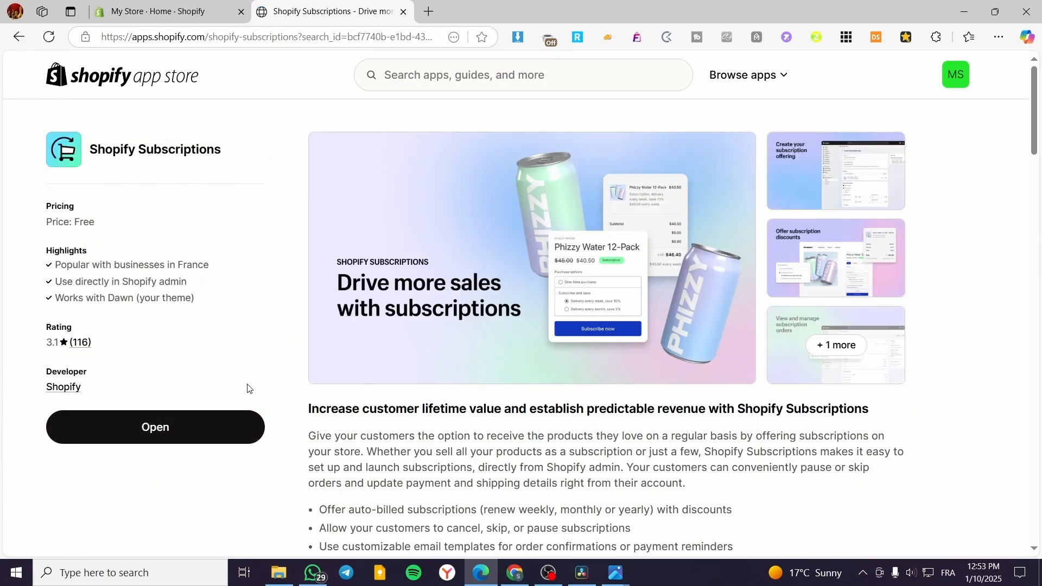
{"action": "left_click", "coordinate": [154, 428]}
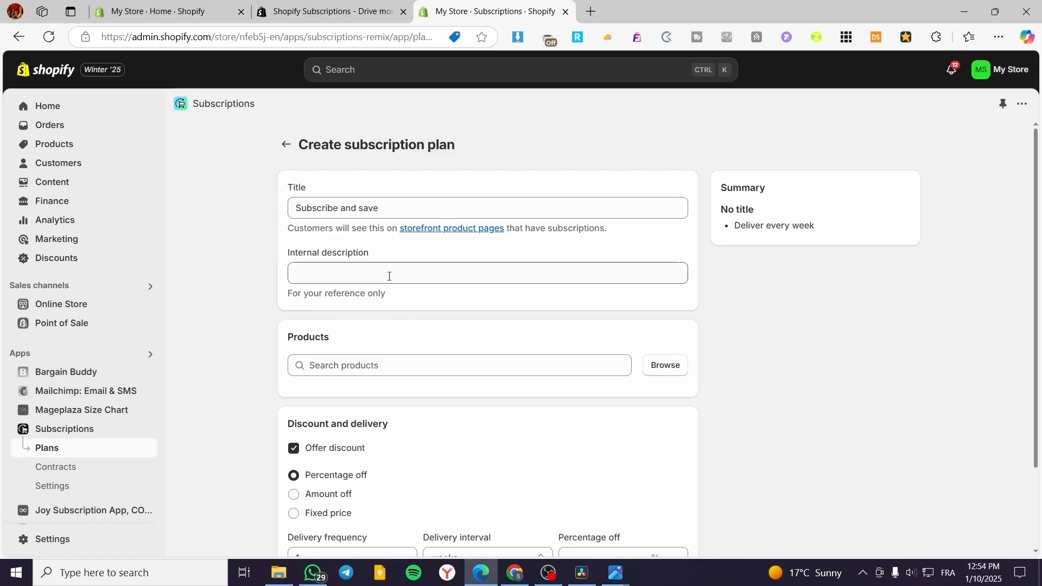
- Title the new subscription plan "Subscribe and get 10% OFF" and enter "10% Discount" as its internal description
{"action": "scroll", "coordinate": [339, 364], "scroll_direction": "down", "scroll_amount": 1}
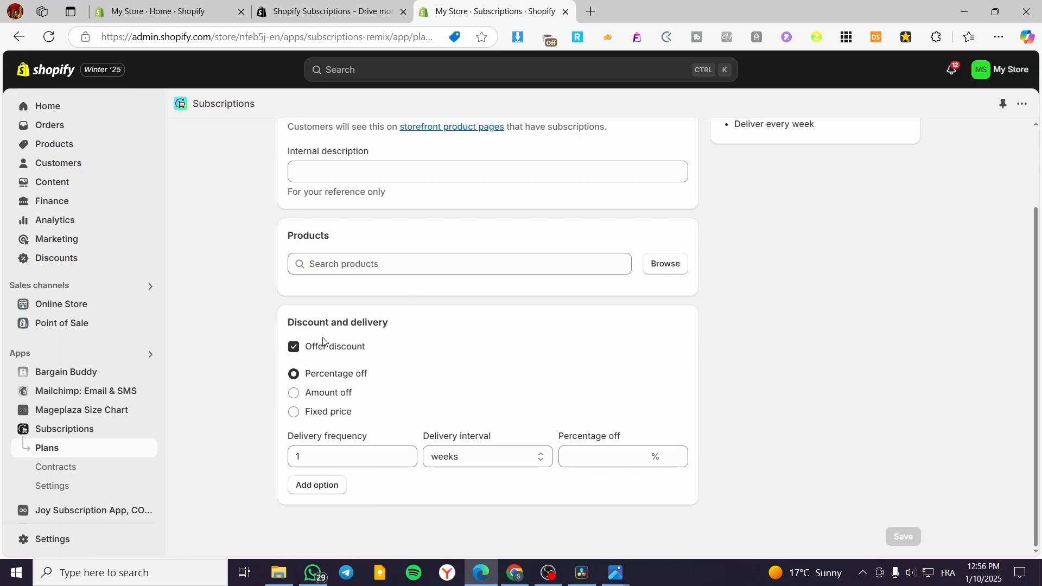
{"action": "scroll", "coordinate": [348, 332], "scroll_direction": "up", "scroll_amount": 2}
{"action": "left_click", "coordinate": [350, 207]}
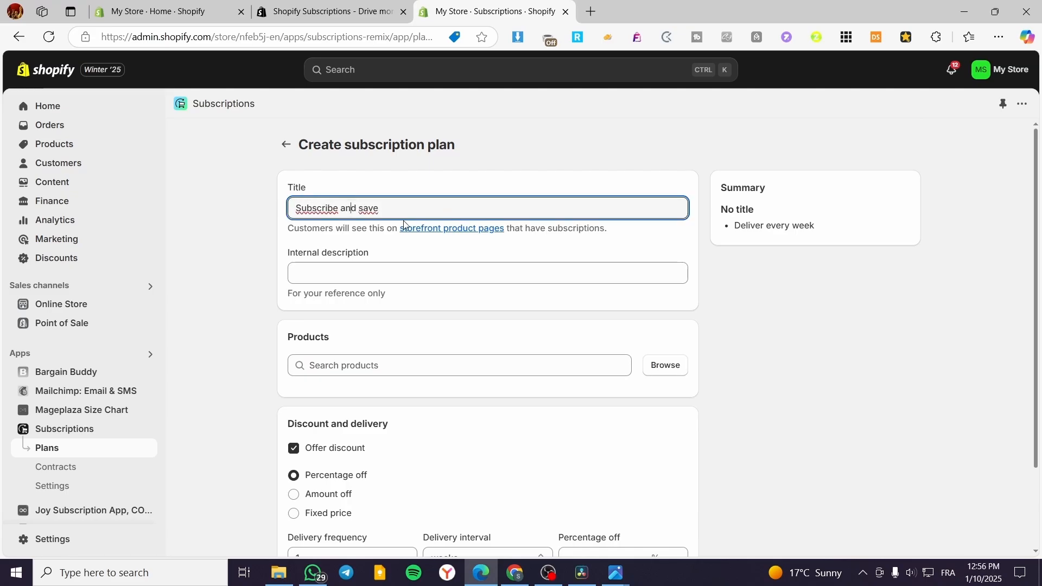
{"action": "left_click_drag", "start_coordinate": [379, 207], "coordinate": [342, 208]}
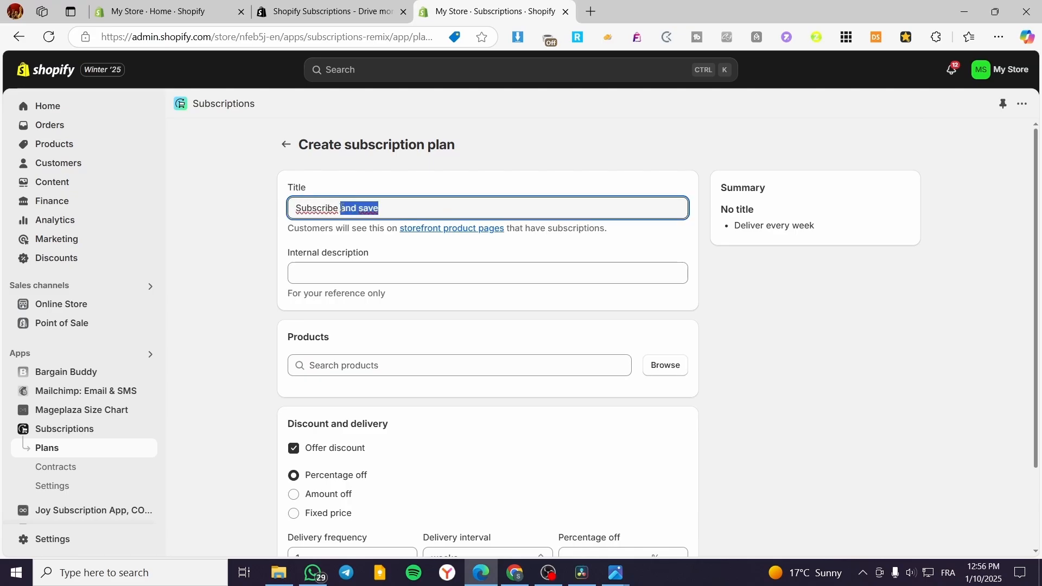
{"action": "left_click", "coordinate": [362, 209]}
{"action": "left_click_drag", "start_coordinate": [359, 209], "coordinate": [376, 206]}
{"action": "type", "text": "get 10% off"}
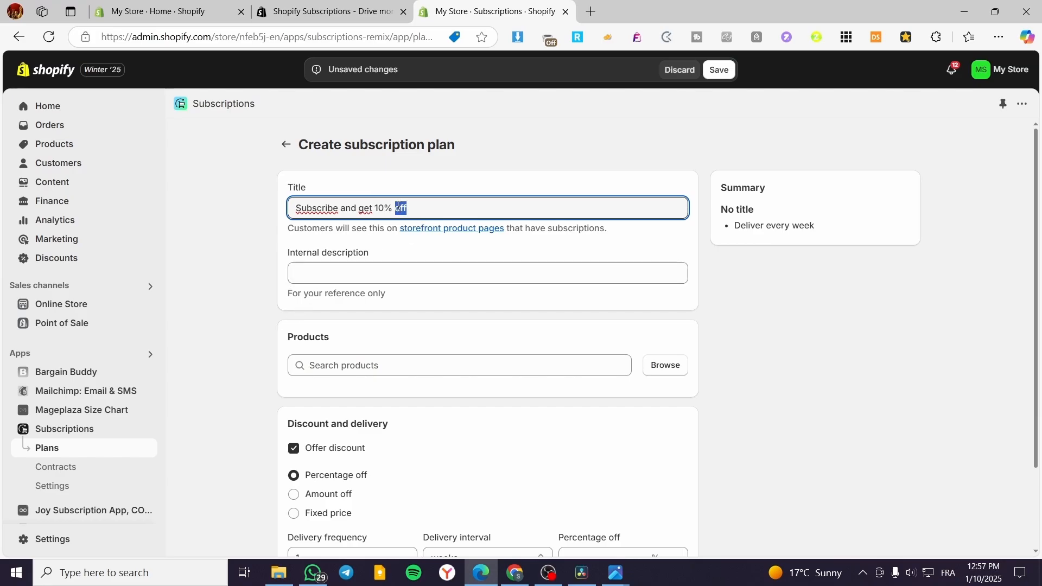
{"action": "type", "text": "OFF"}
{"action": "left_click_drag", "start_coordinate": [417, 211], "coordinate": [274, 208]}
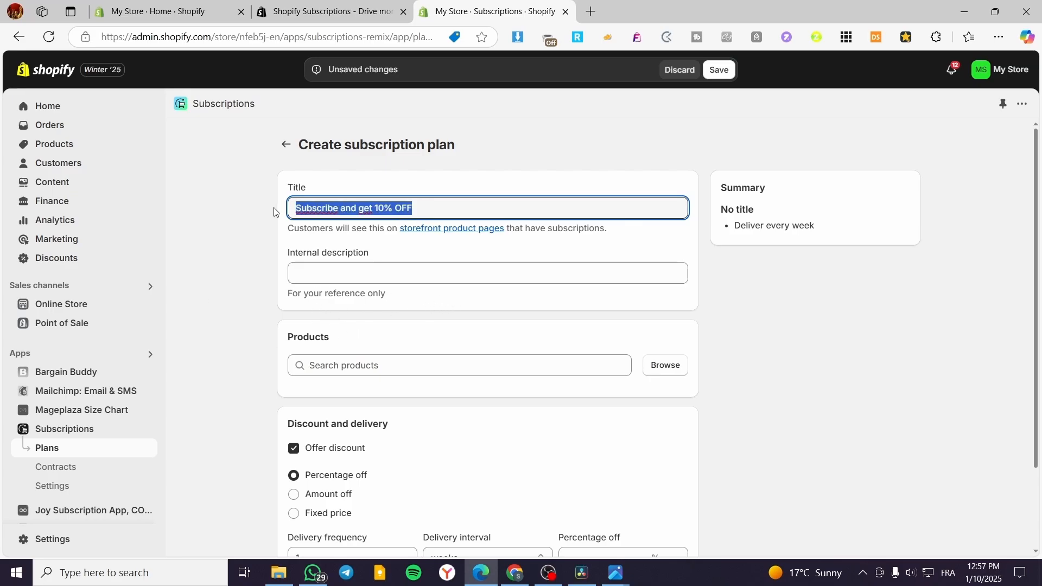
{"action": "left_click", "coordinate": [389, 273]}
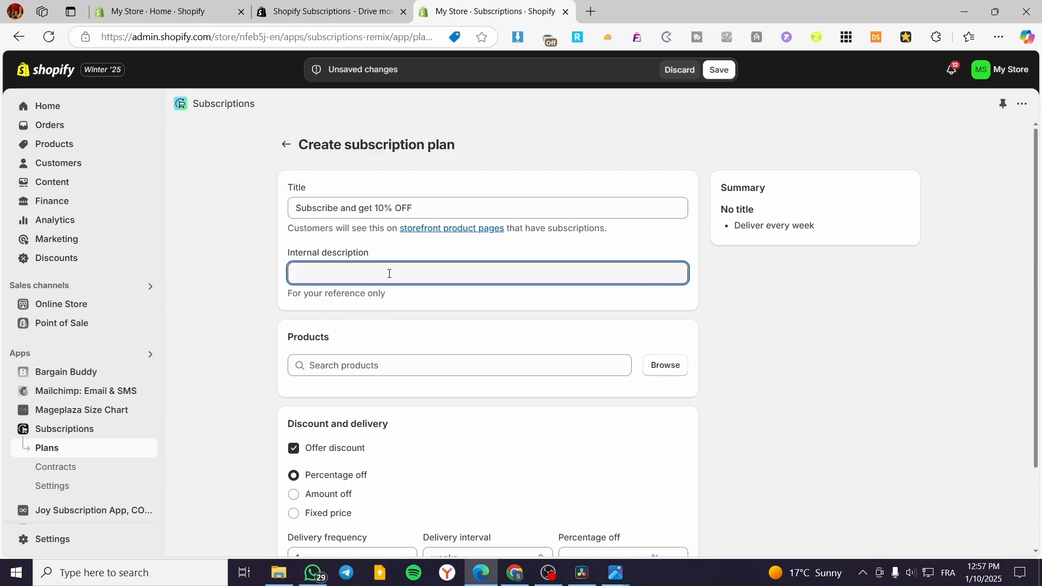
{"action": "type", "text": "10% Discount"}
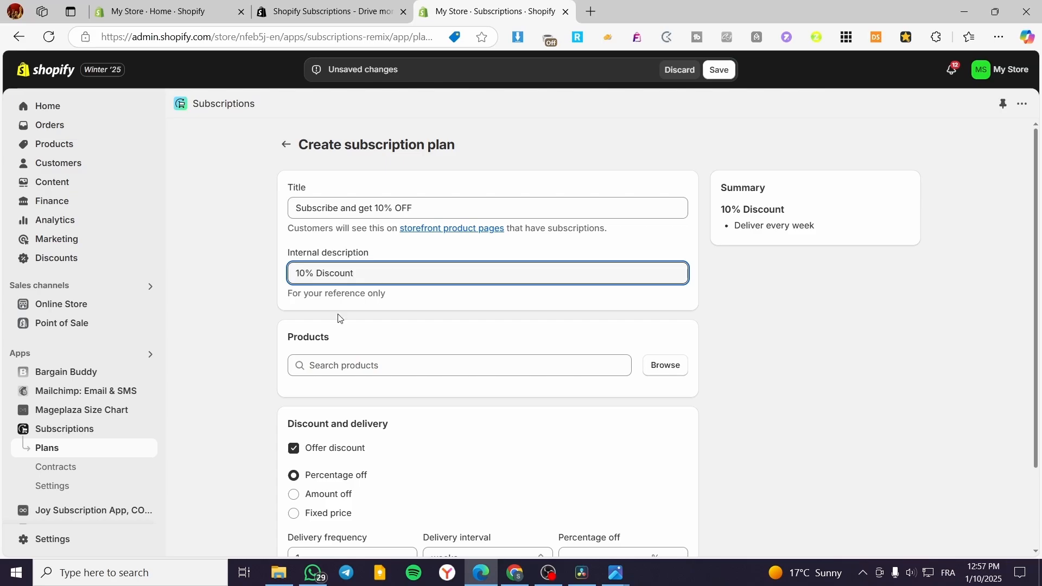
- Add the Premium Cat Food product to the subscription plan
{"action": "left_click", "coordinate": [666, 365]}
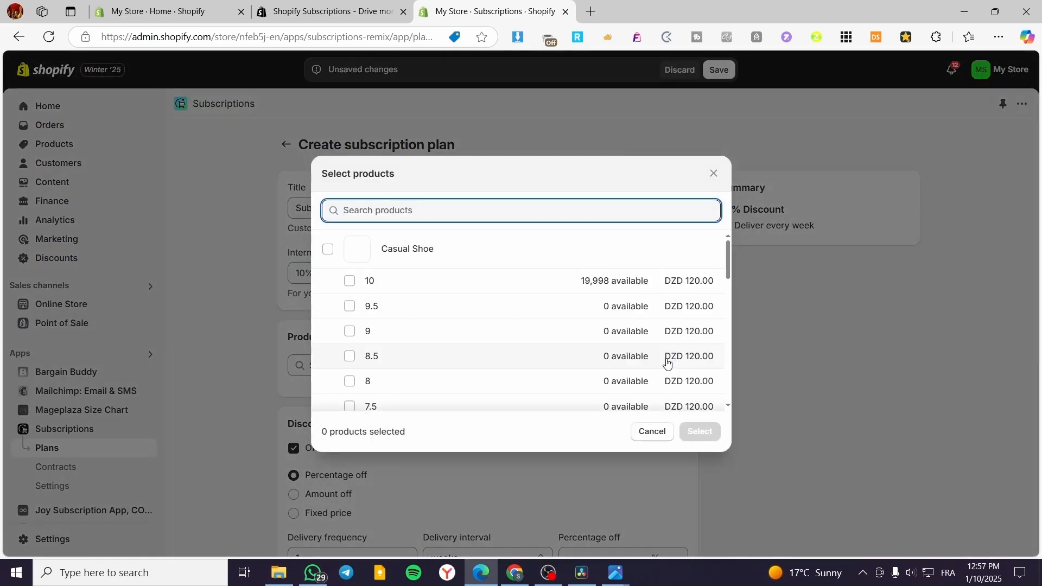
{"action": "scroll", "coordinate": [624, 334], "scroll_direction": "down", "scroll_amount": 10}
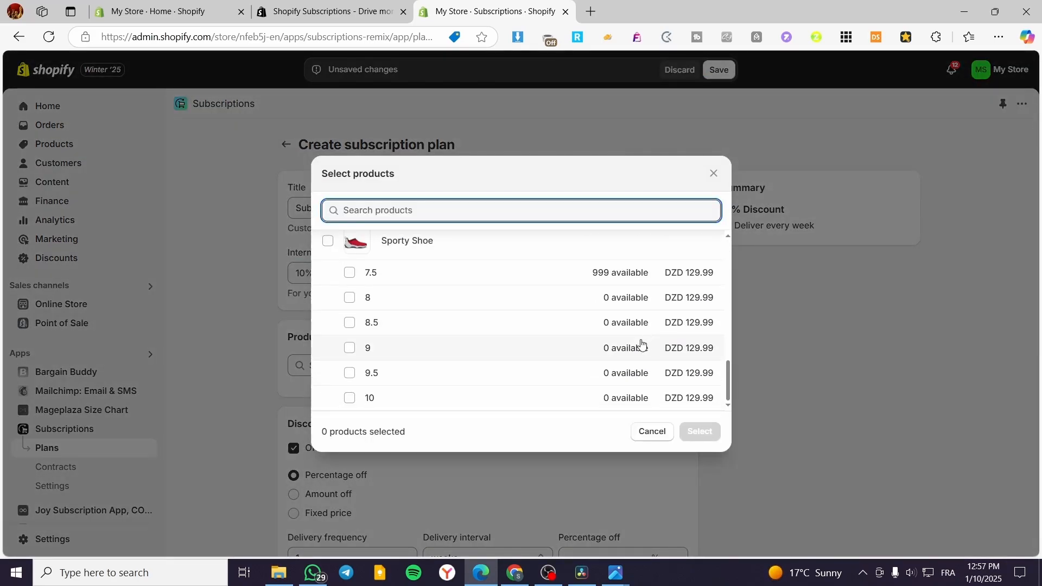
{"action": "scroll", "coordinate": [624, 347], "scroll_direction": "up", "scroll_amount": 5}
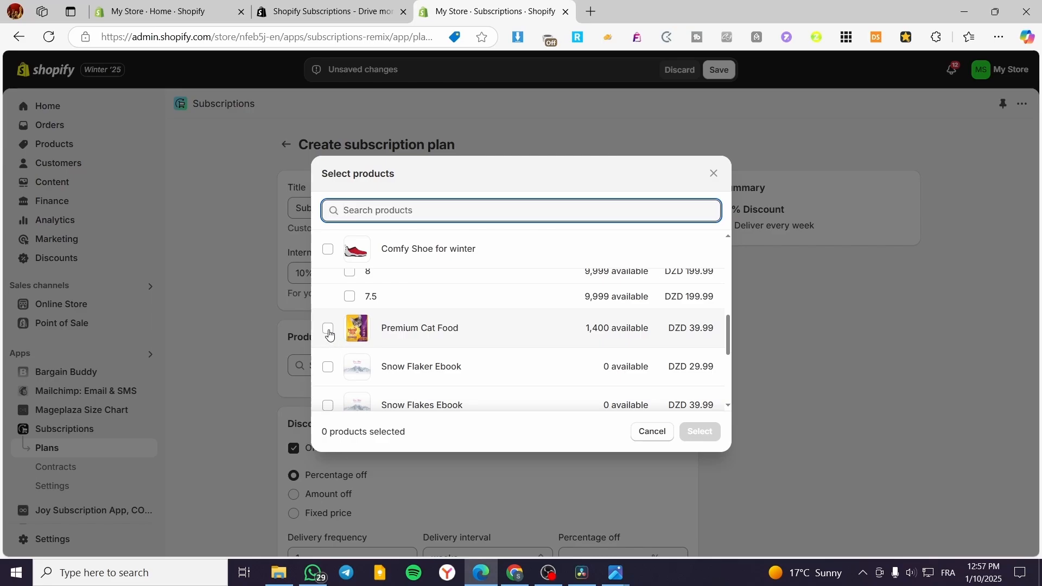
{"action": "left_click", "coordinate": [327, 332]}
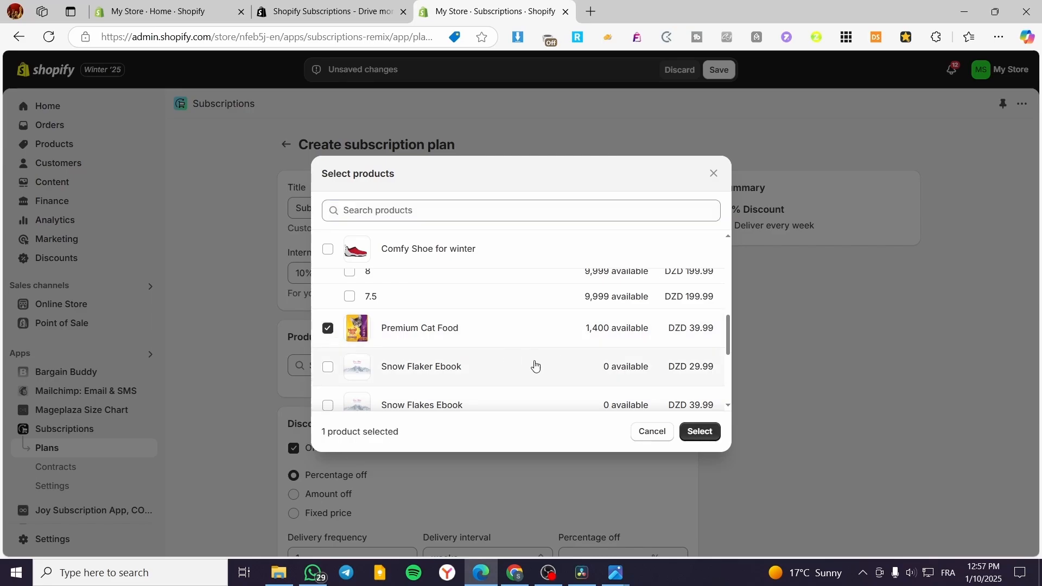
{"action": "left_click", "coordinate": [699, 431]}
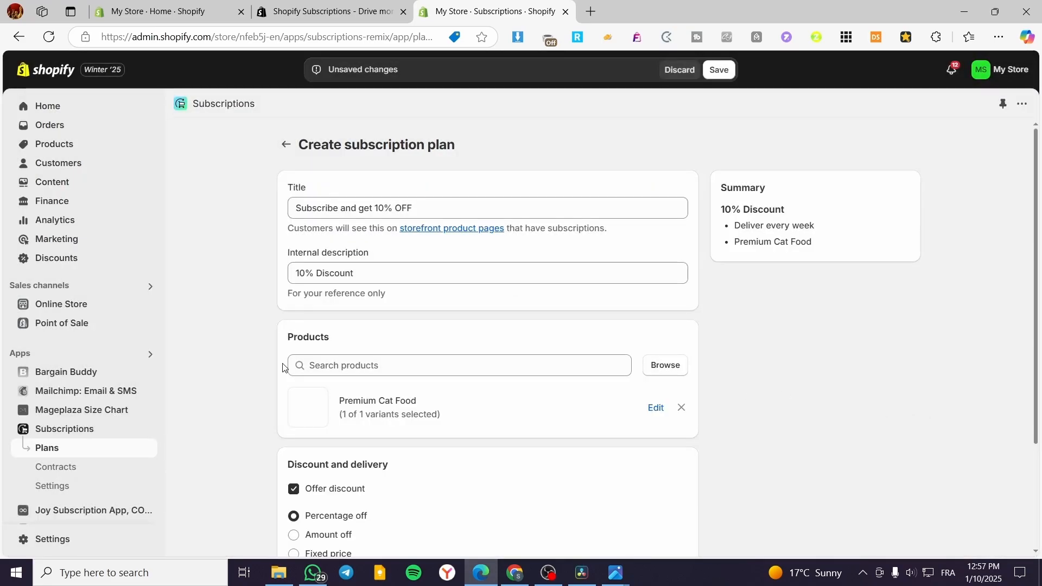
{"action": "scroll", "coordinate": [283, 367], "scroll_direction": "down", "scroll_amount": 3}
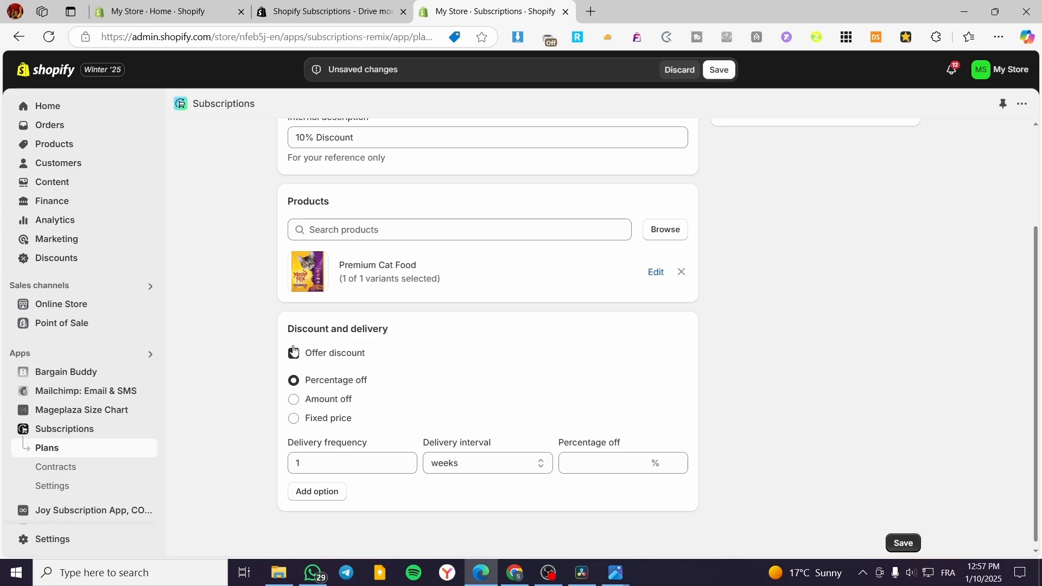
{"action": "left_click", "coordinate": [293, 353]}
{"action": "left_click", "coordinate": [323, 357]}
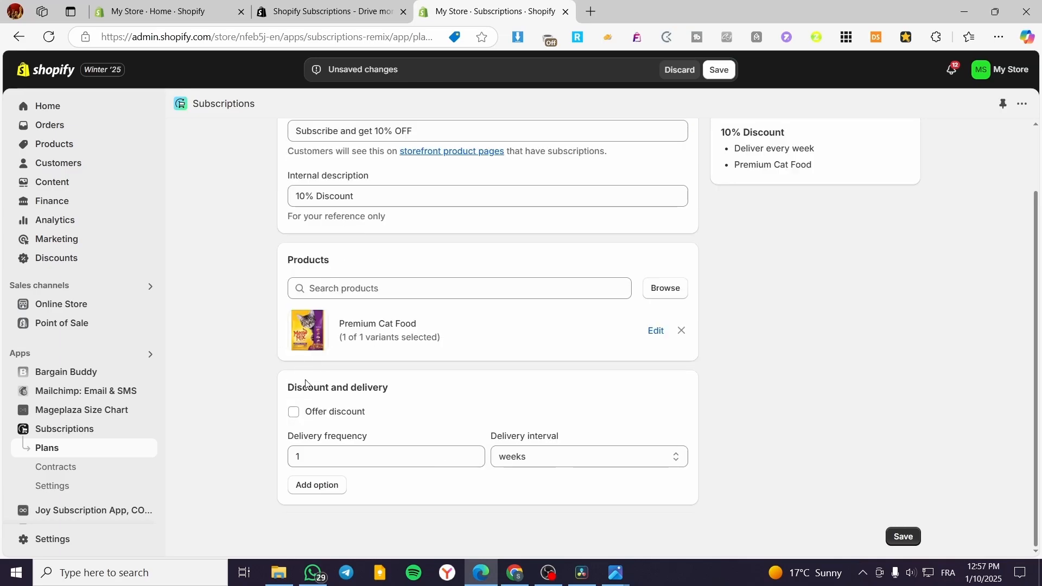
{"action": "left_click", "coordinate": [329, 413]}
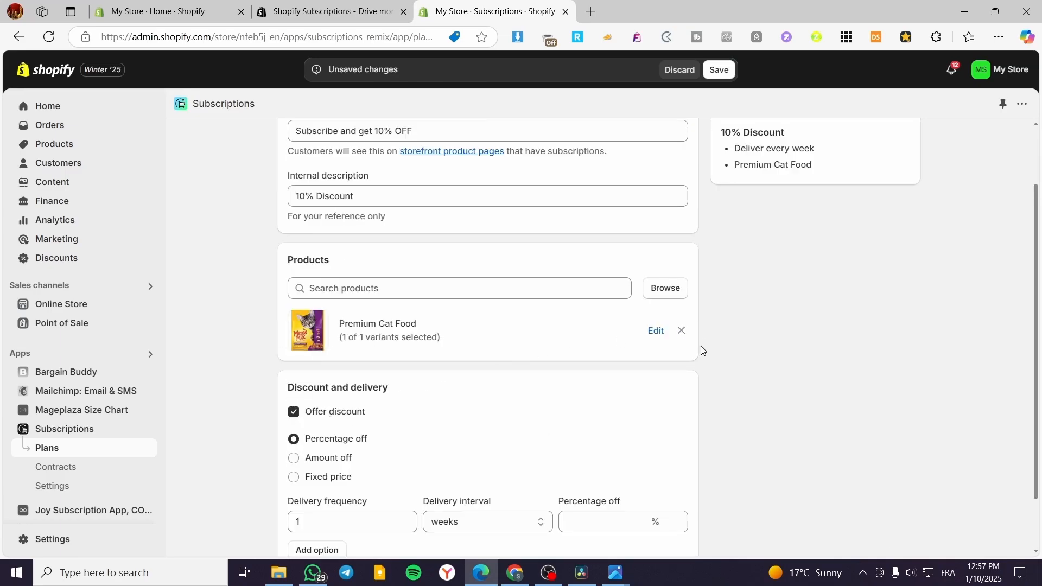
{"action": "scroll", "coordinate": [701, 350], "scroll_direction": "up", "scroll_amount": 2}
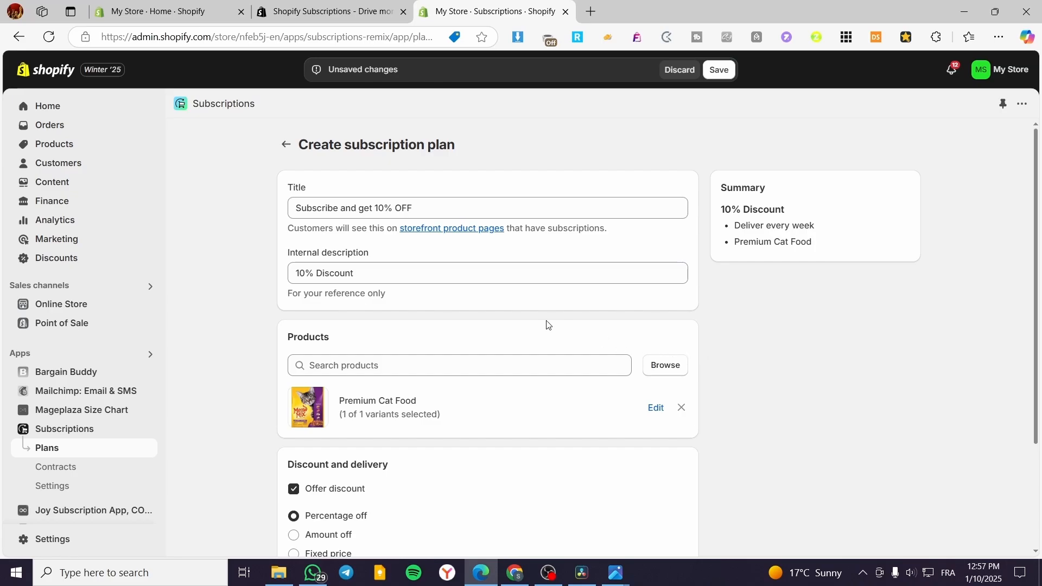
- Keep the first delivery option at a frequency of 1 in weeks and set its percentage off to 10%
{"action": "scroll", "coordinate": [499, 275], "scroll_direction": "down", "scroll_amount": 3}
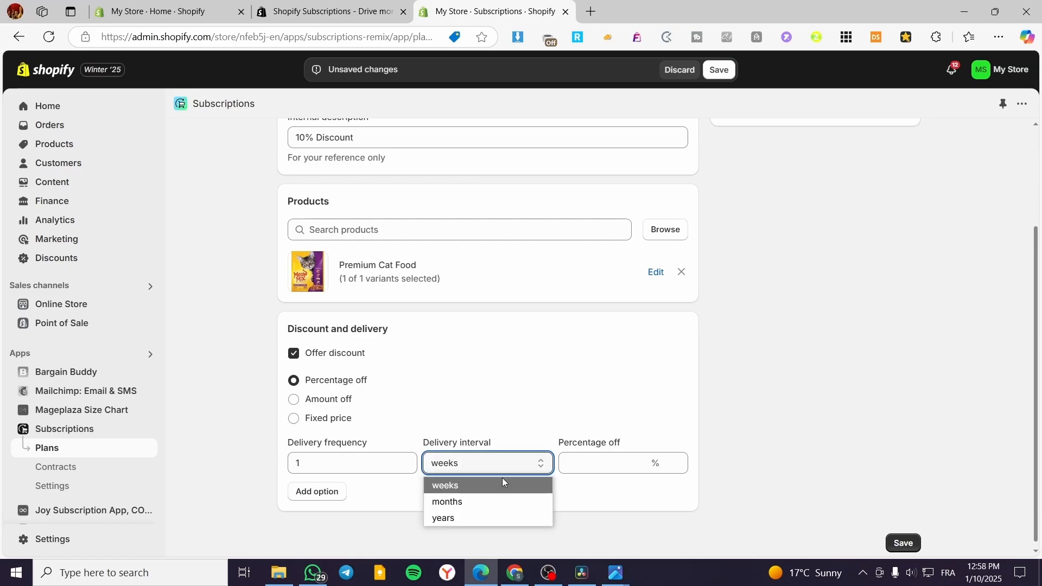
{"action": "left_click", "coordinate": [521, 487]}
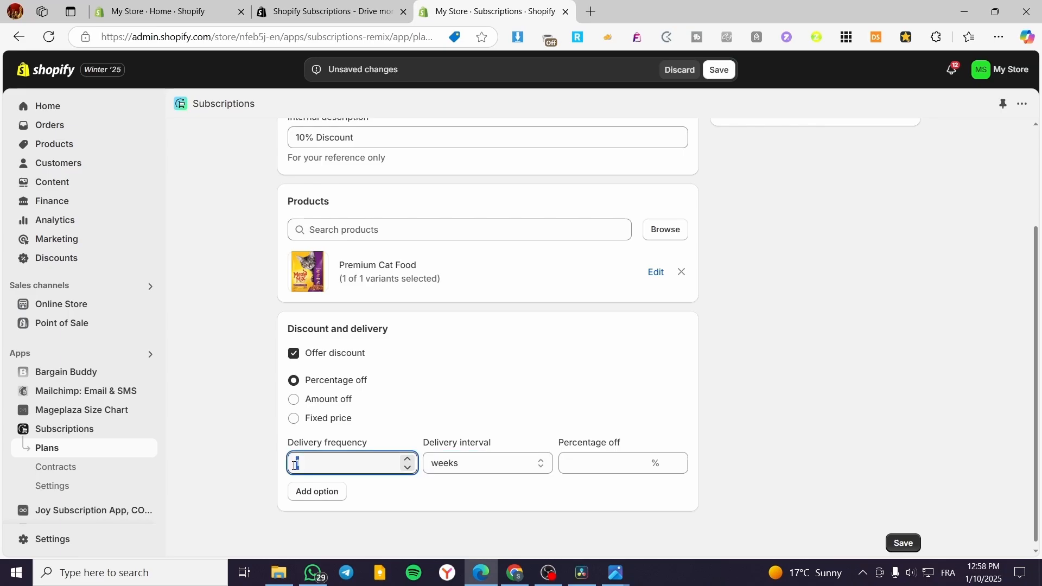
{"action": "left_click", "coordinate": [620, 465]}
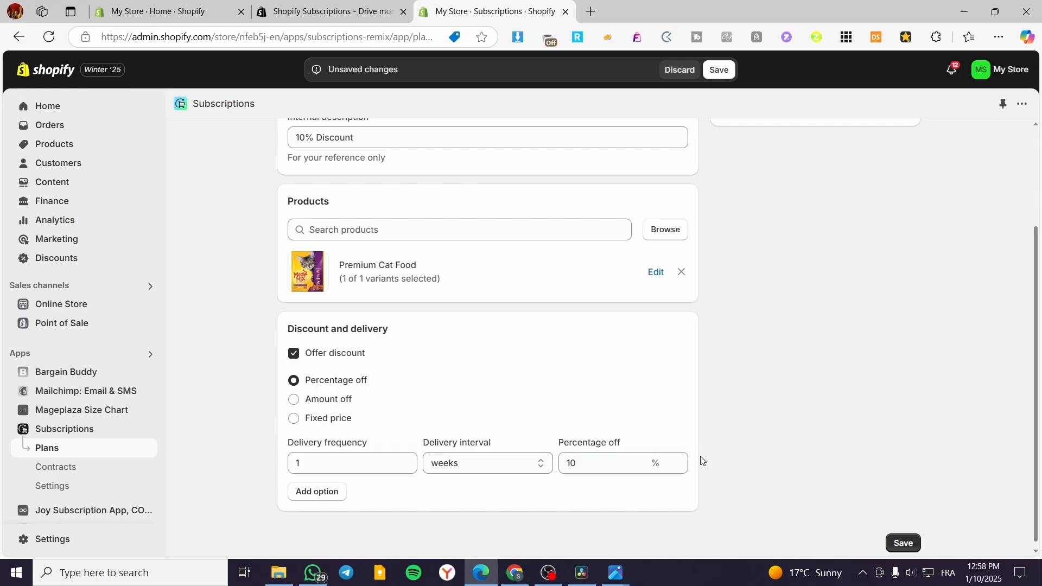
- Add a second delivery option with a frequency of 2 weeks and 15% off, and save the subscription plan
{"action": "left_click", "coordinate": [333, 499]}
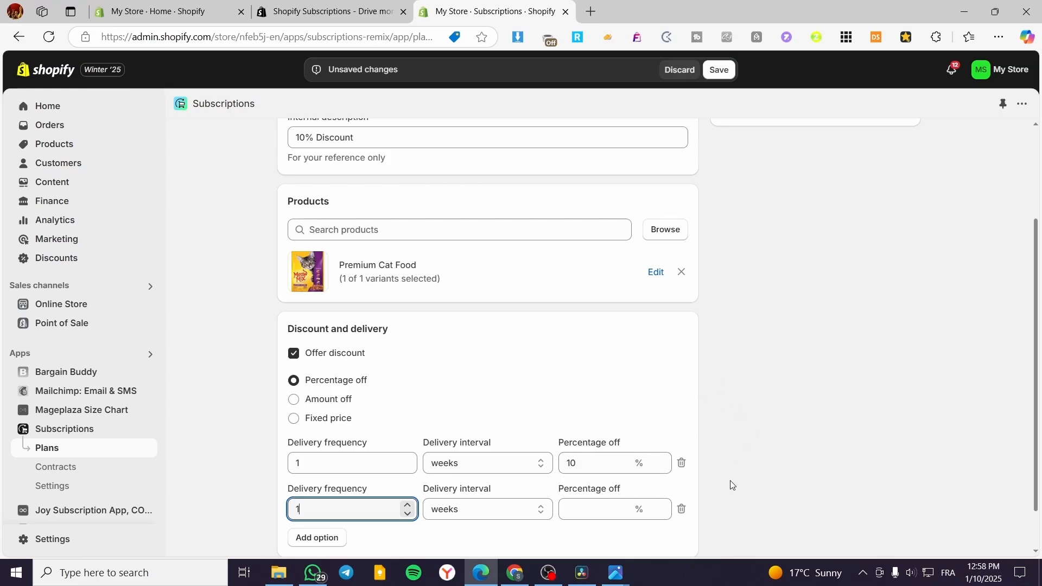
{"action": "scroll", "coordinate": [434, 496], "scroll_direction": "down", "scroll_amount": 1}
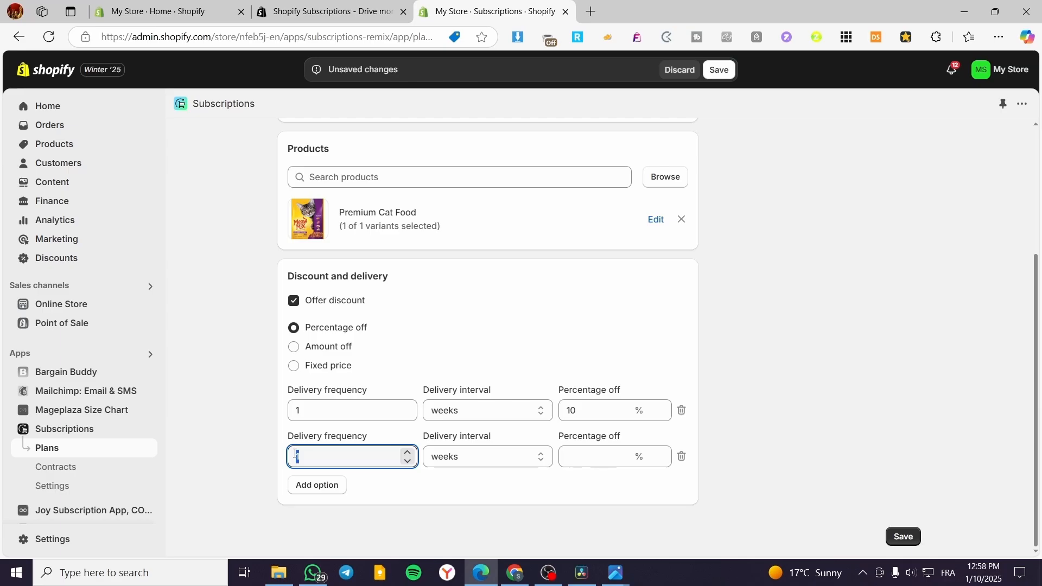
{"action": "left_click", "coordinate": [510, 457]}
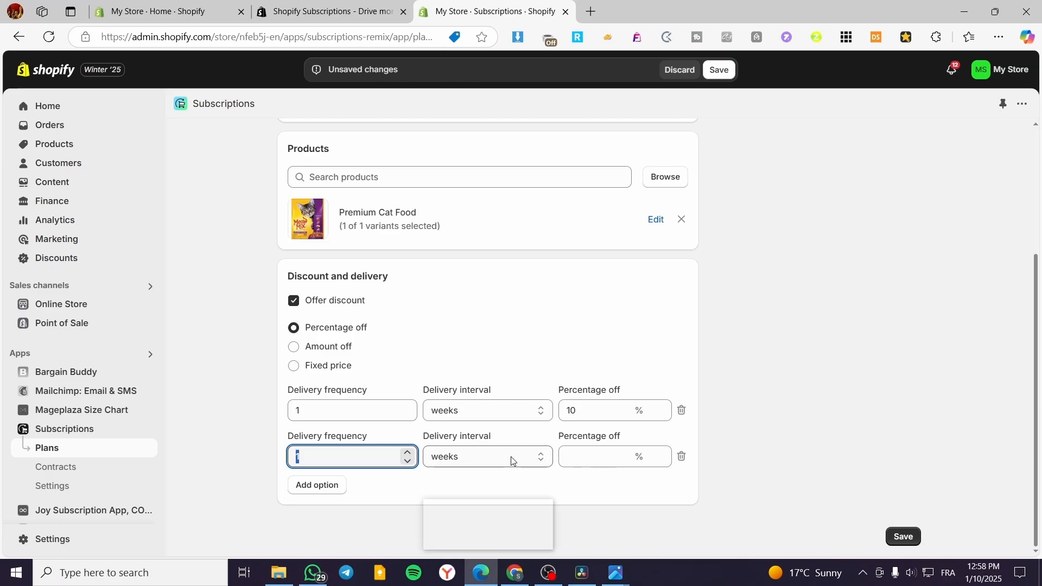
{"action": "left_click", "coordinate": [372, 492]}
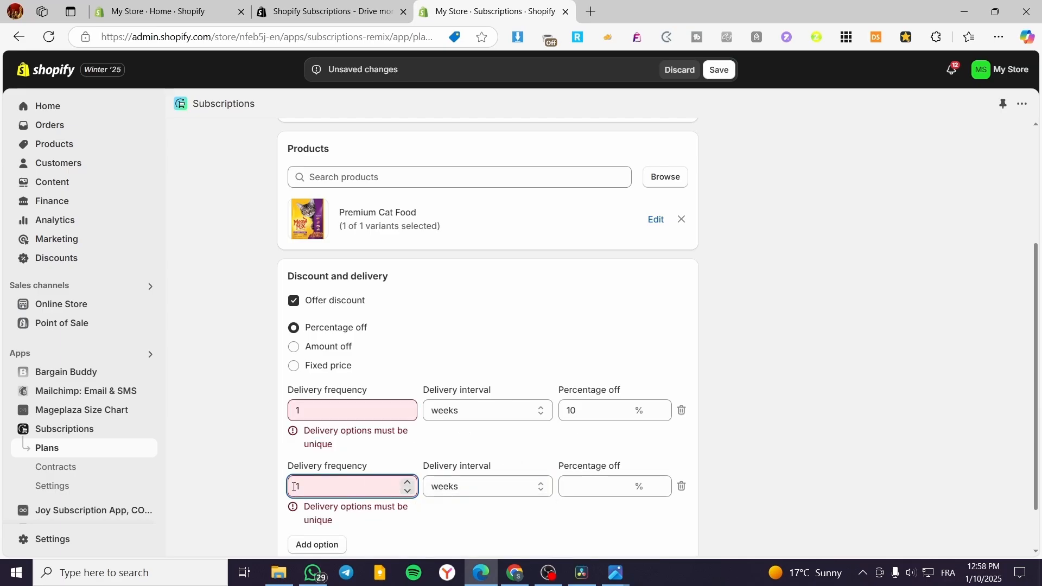
{"action": "type", "text": "2"}
{"action": "left_click", "coordinate": [604, 457]}
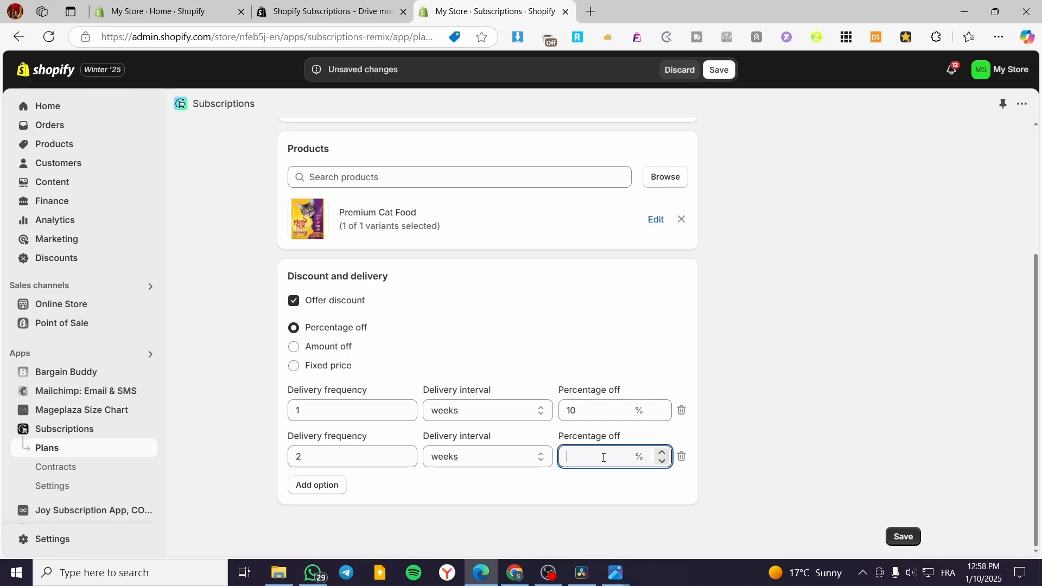
{"action": "right_click", "coordinate": [726, 74]}
{"action": "left_click", "coordinate": [720, 70]}
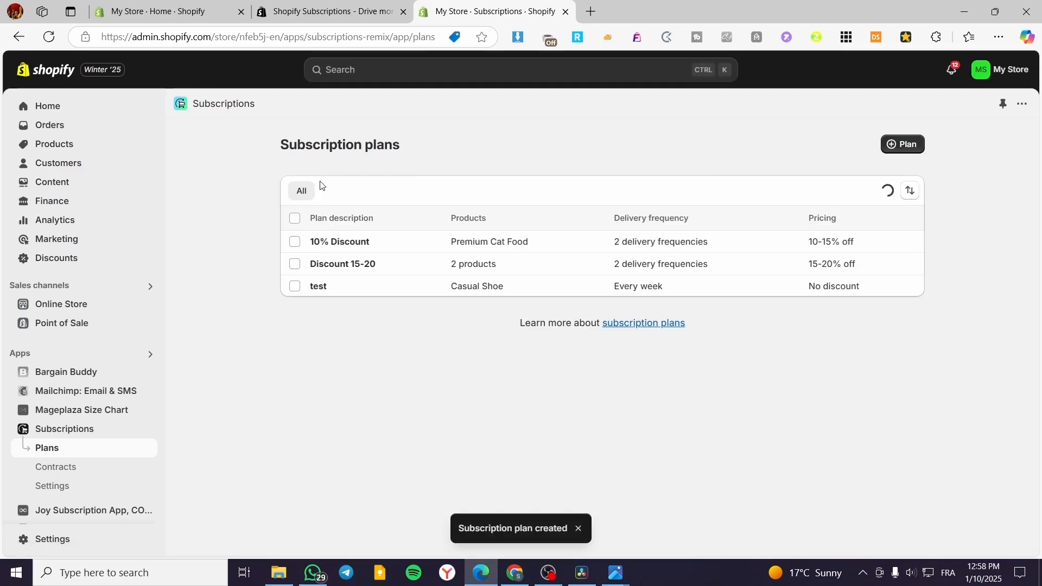
- Add the subscription widget to the Dawn theme's default product template from the Subscriptions app's setup guide
{"action": "left_click", "coordinate": [39, 437]}
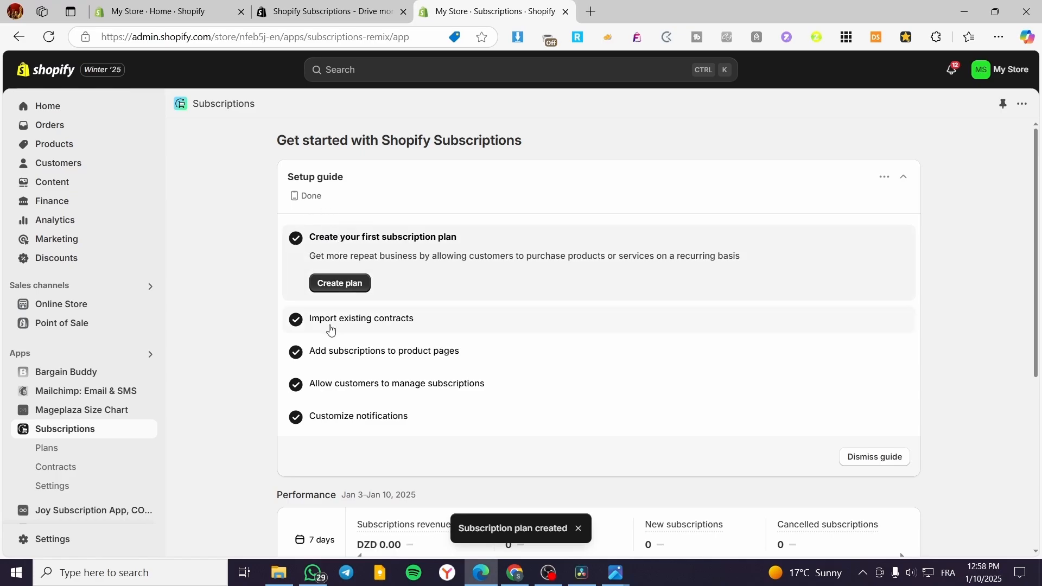
{"action": "left_click", "coordinate": [361, 320]}
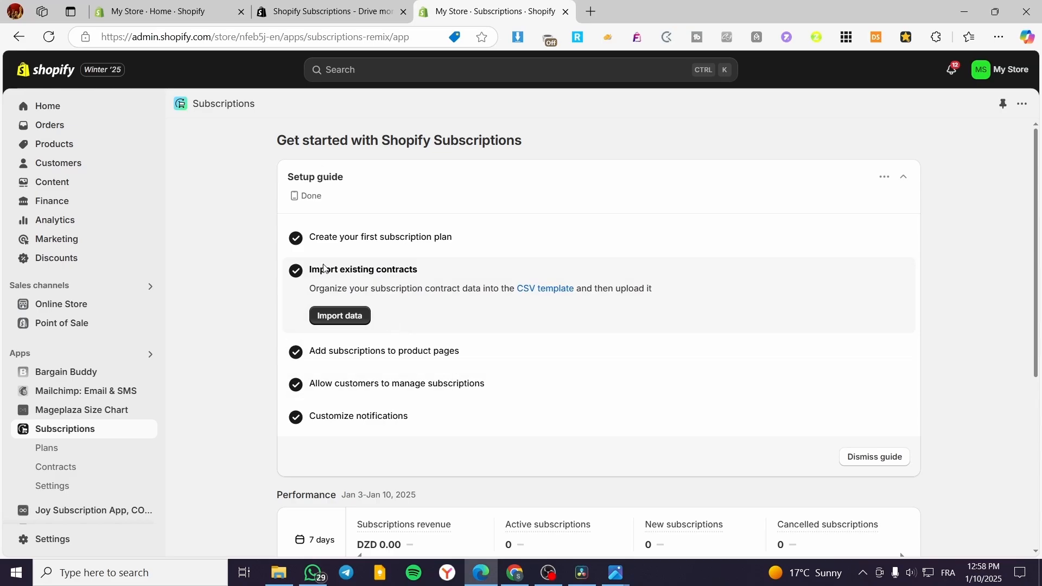
{"action": "left_click", "coordinate": [380, 351]}
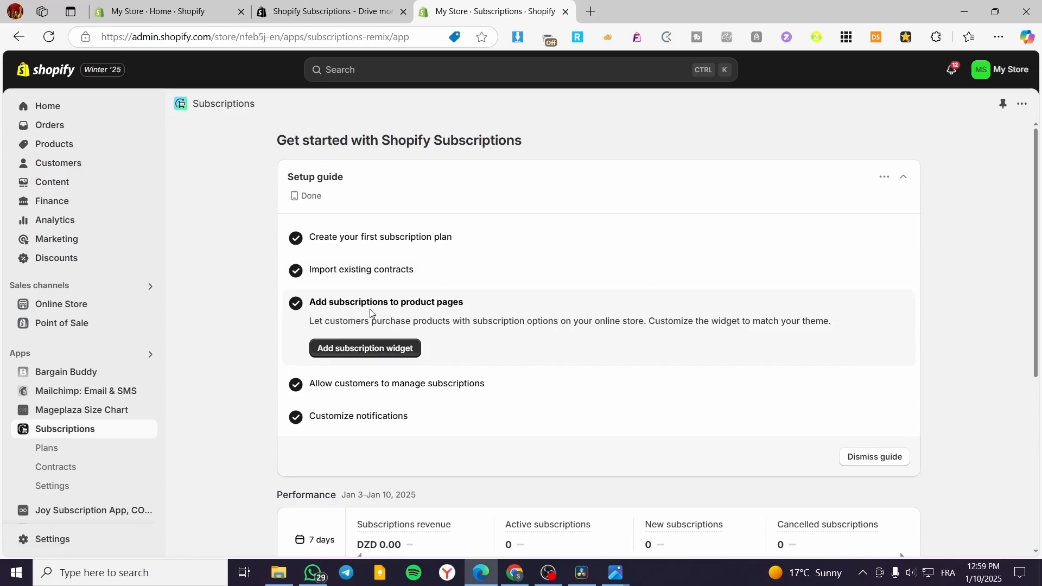
{"action": "left_click", "coordinate": [367, 350]}
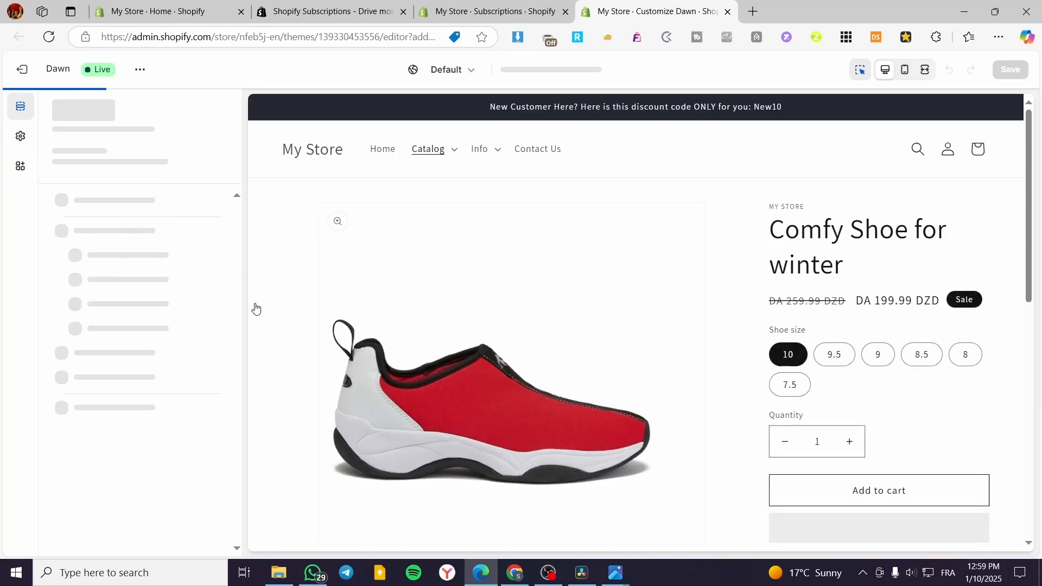
{"action": "left_click", "coordinate": [20, 167]}
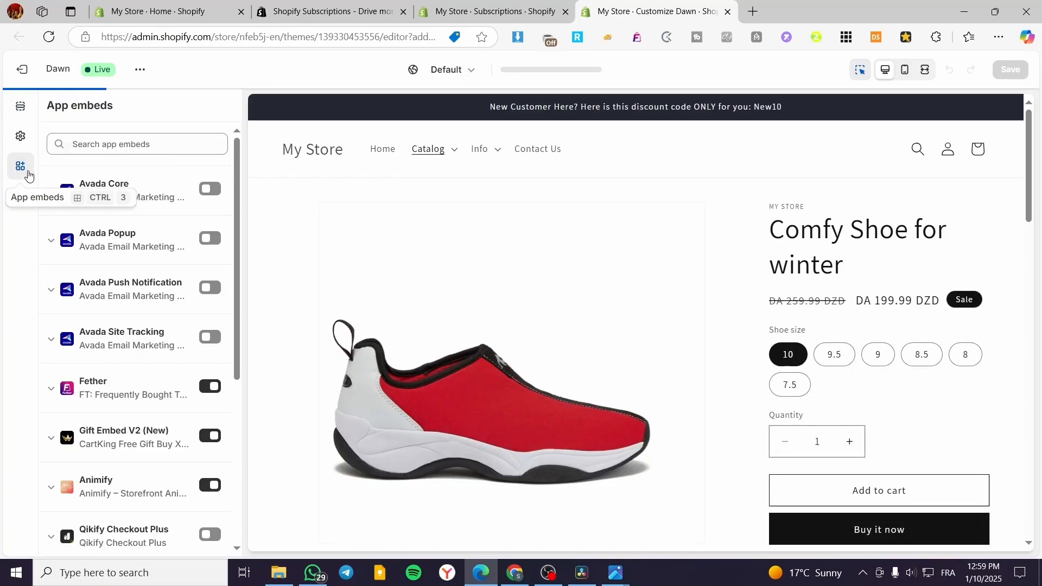
{"action": "scroll", "coordinate": [185, 228], "scroll_direction": "down", "scroll_amount": 5}
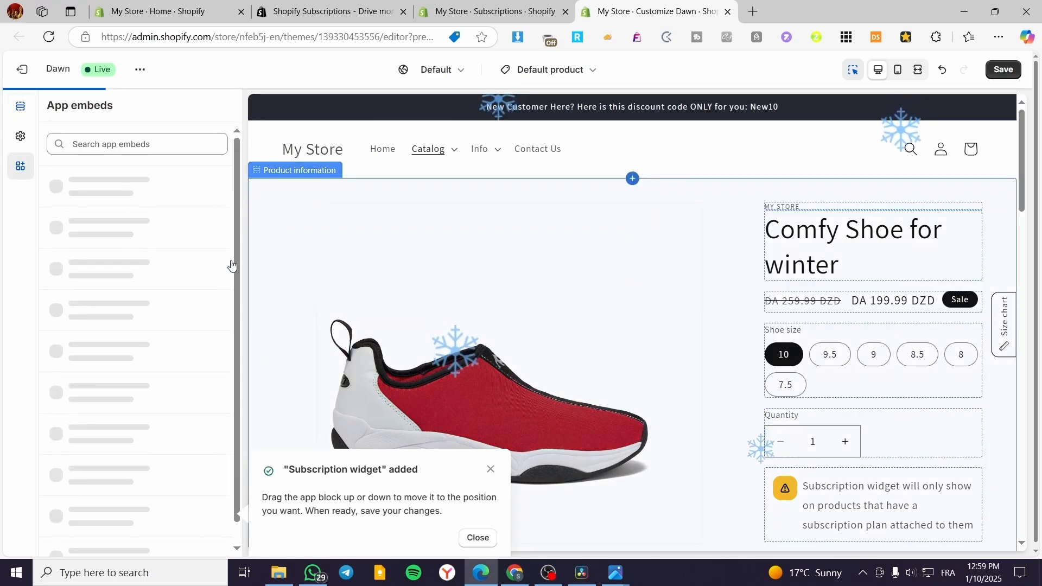
{"action": "scroll", "coordinate": [968, 407], "scroll_direction": "down", "scroll_amount": 3}
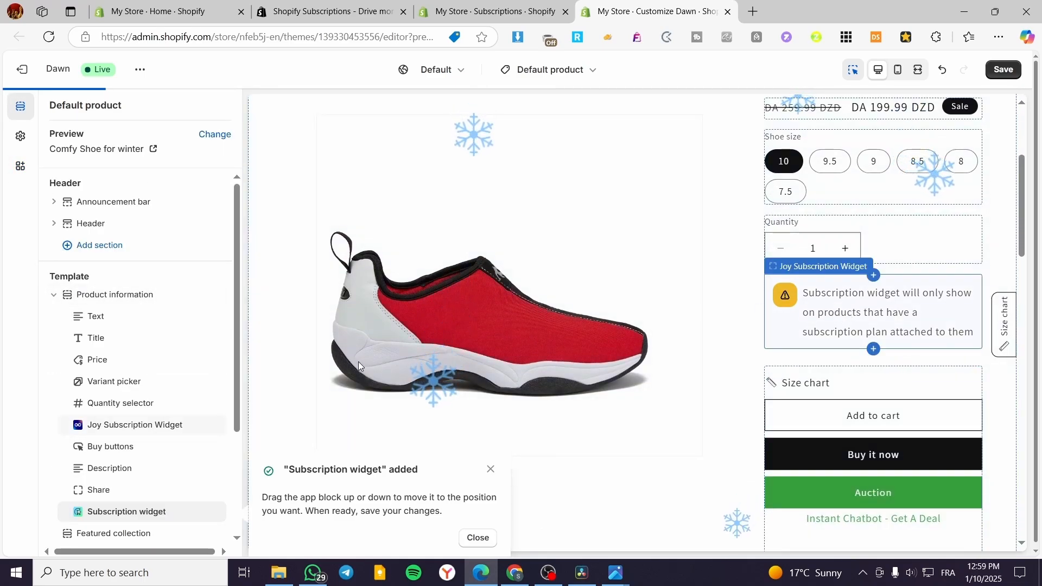
- Remove the Joy Subscription Widget block and move the Subscription widget between the Quantity selector and Buy buttons
{"action": "left_click", "coordinate": [197, 426]}
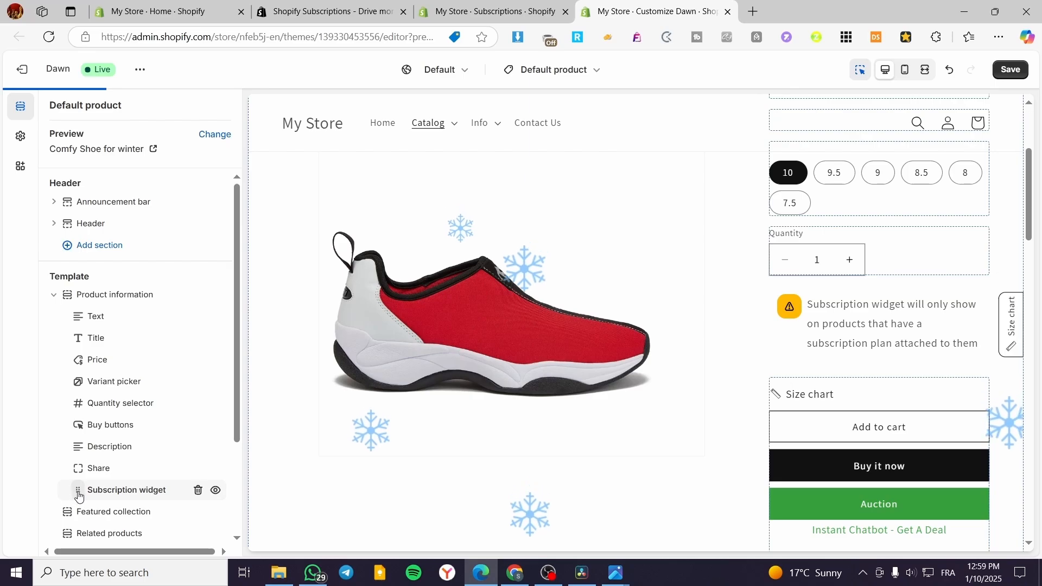
{"action": "left_click_drag", "start_coordinate": [78, 490], "coordinate": [72, 424]}
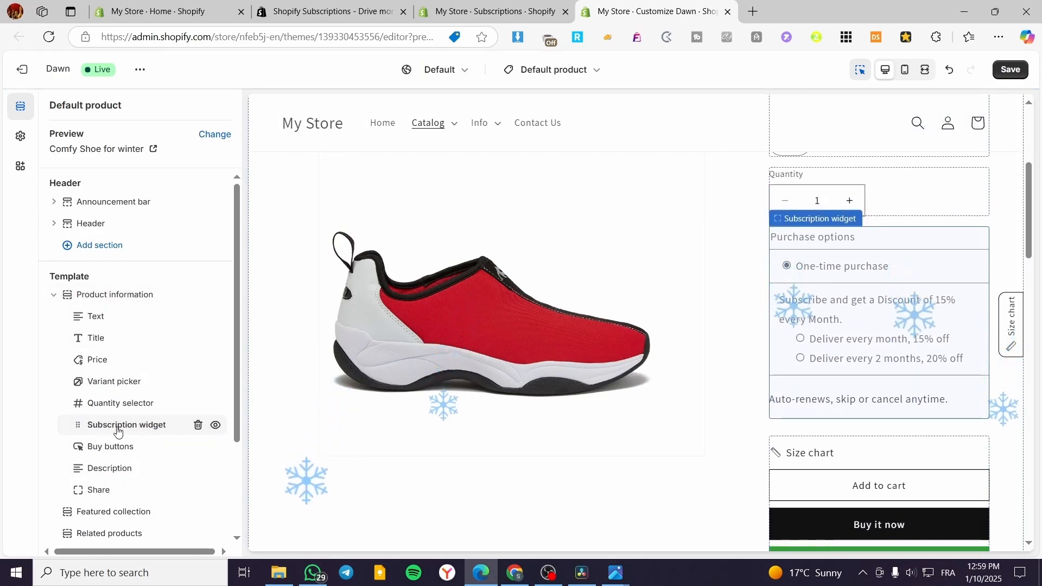
{"action": "scroll", "coordinate": [132, 412], "scroll_direction": "down", "scroll_amount": 3}
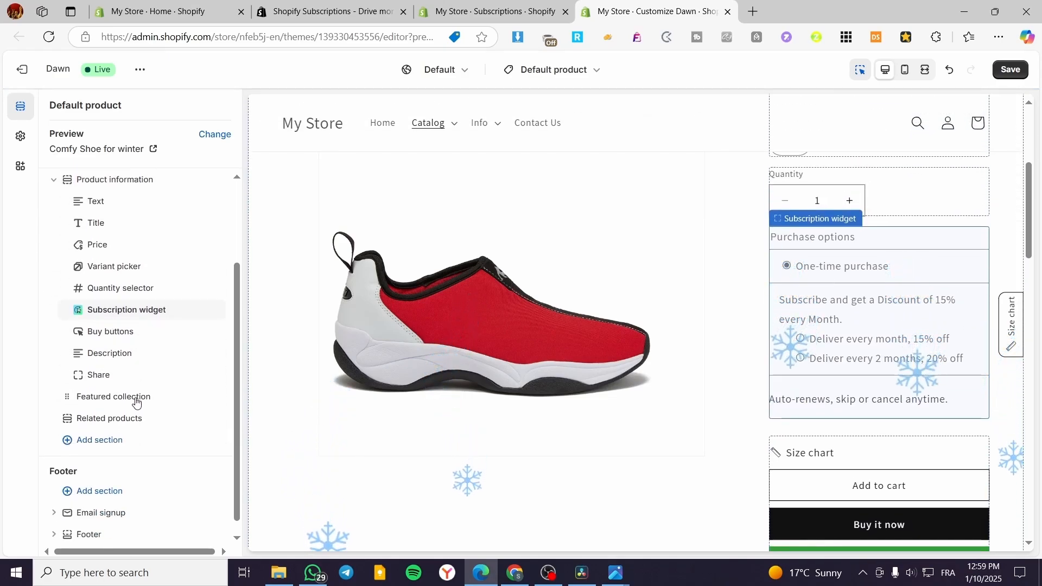
{"action": "scroll", "coordinate": [114, 281], "scroll_direction": "up", "scroll_amount": 2}
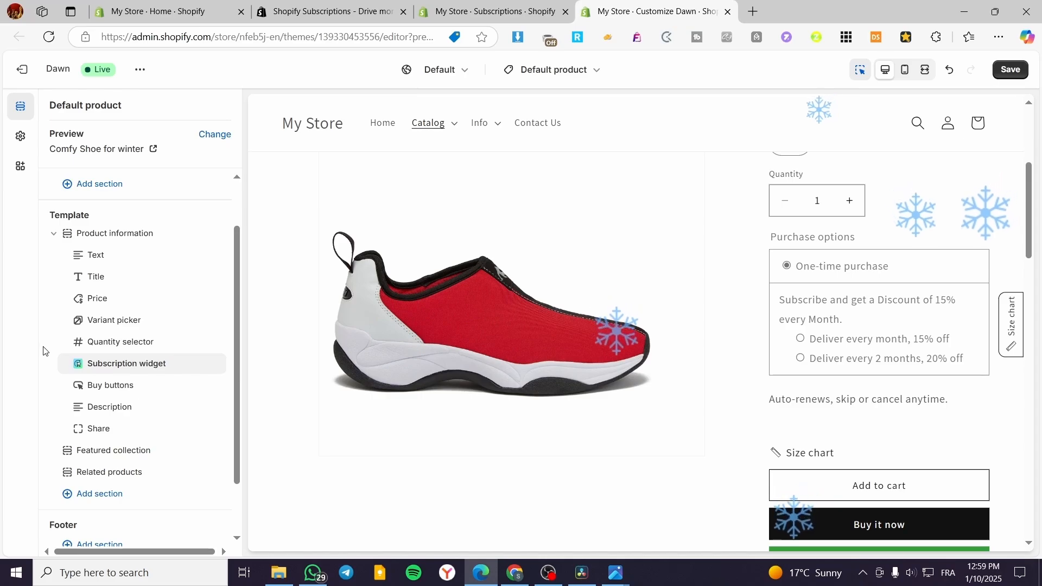
- View the app blocks available for insertion between the Quantity selector and the Subscription widget
{"action": "mouse_move", "coordinate": [77, 354]}
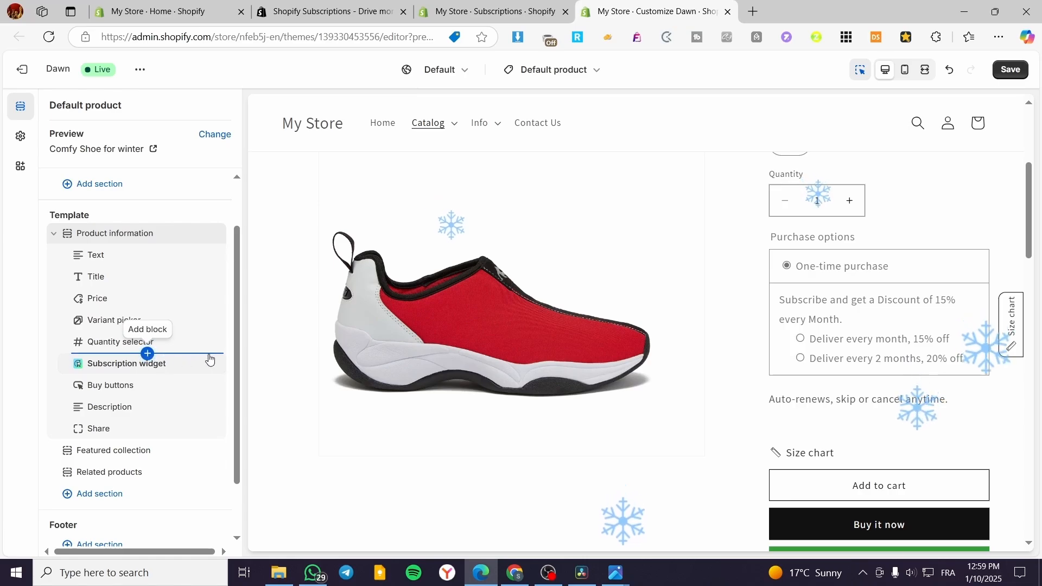
{"action": "left_click", "coordinate": [148, 355]}
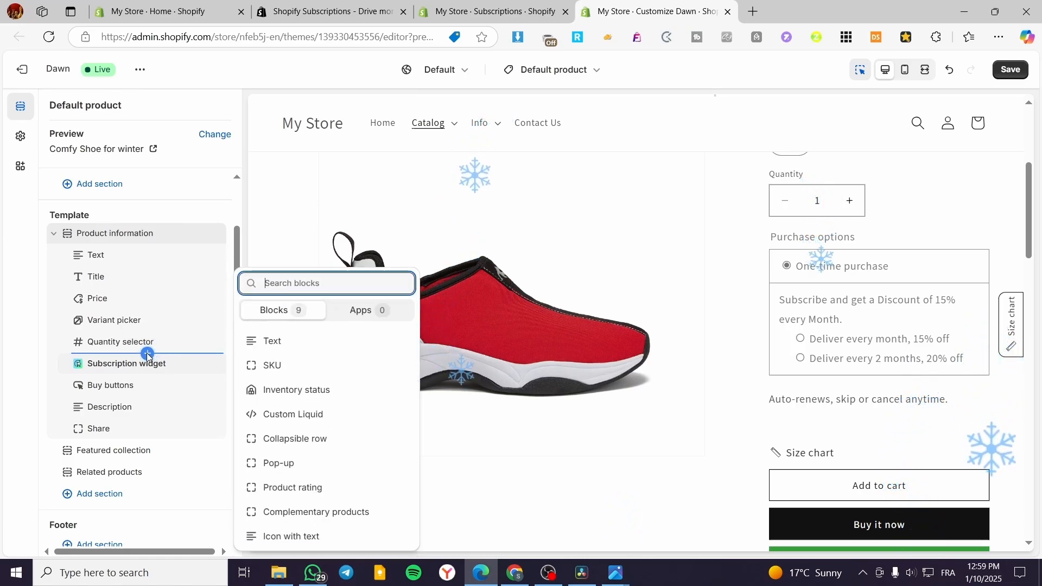
{"action": "left_click", "coordinate": [376, 319]}
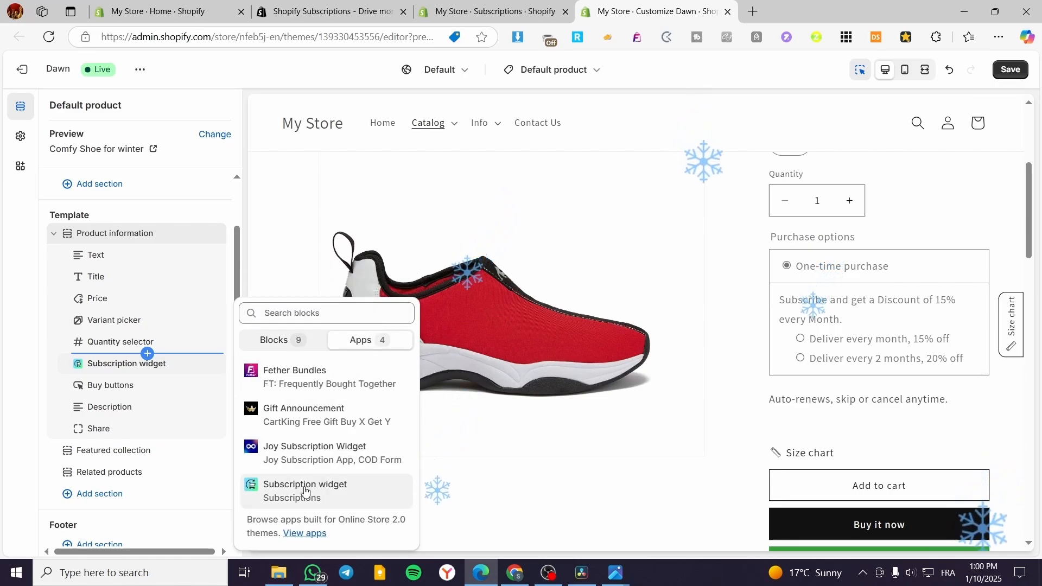
{"action": "left_click", "coordinate": [32, 326]}
- Save the product template changes and close the theme editor
{"action": "scroll", "coordinate": [807, 336], "scroll_direction": "up", "scroll_amount": 1}
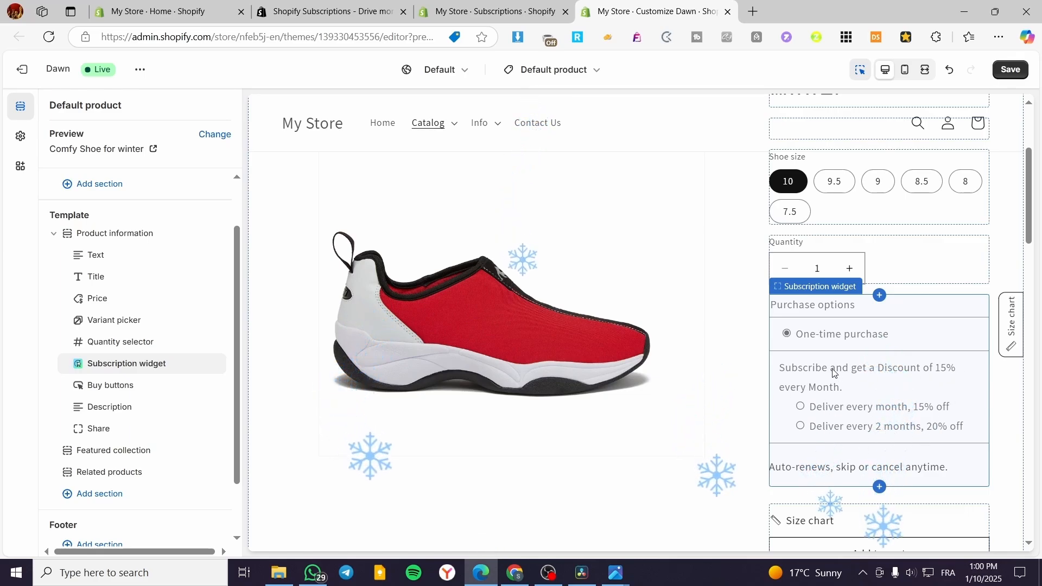
{"action": "left_click", "coordinate": [1010, 70]}
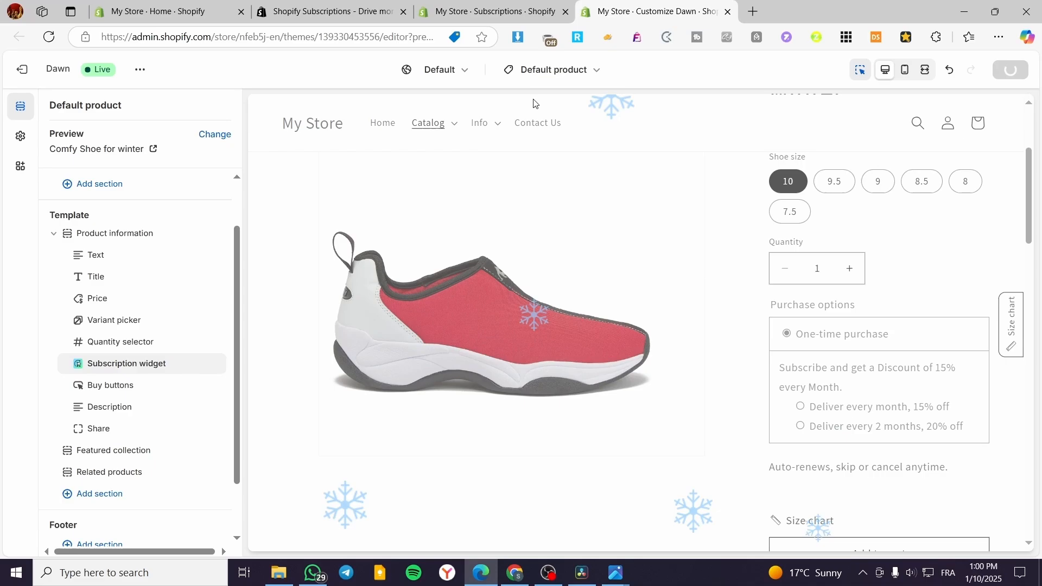
{"action": "left_click", "coordinate": [728, 11]}
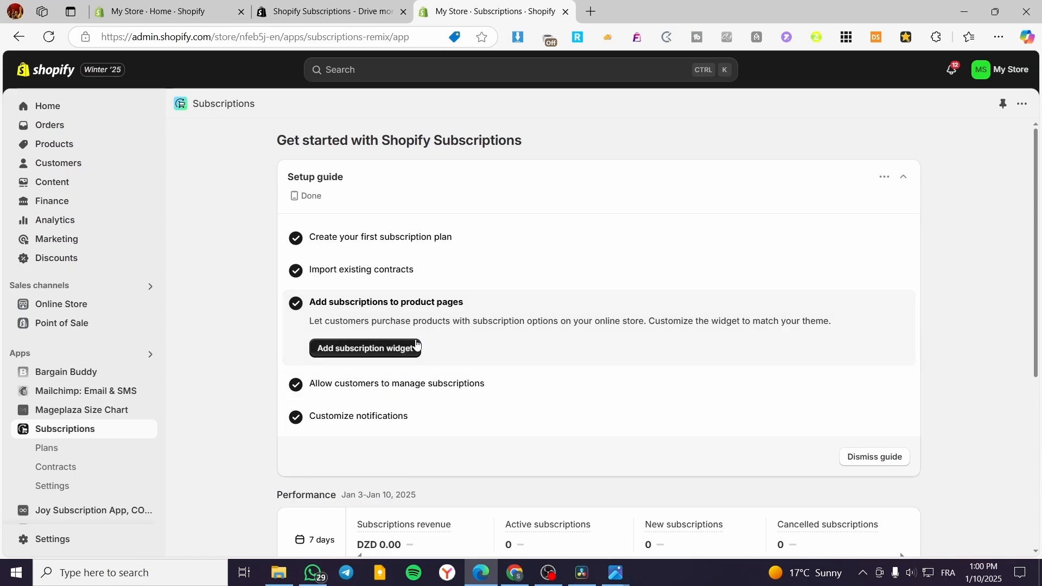
- Open the checkout editor from the setup guide's option for allowing customers to manage subscriptions
{"action": "left_click", "coordinate": [412, 386]}
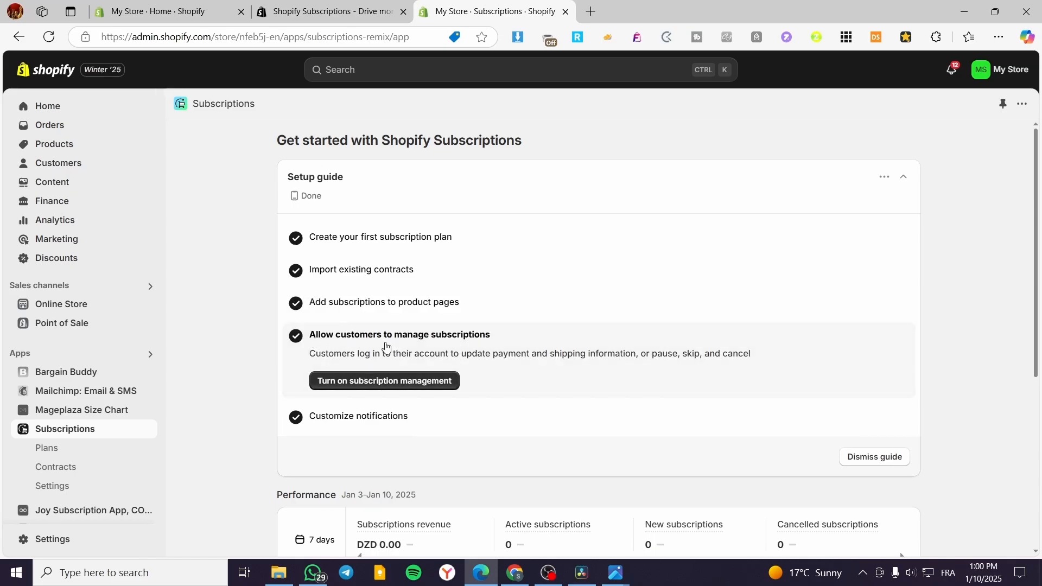
{"action": "left_click", "coordinate": [424, 381]}
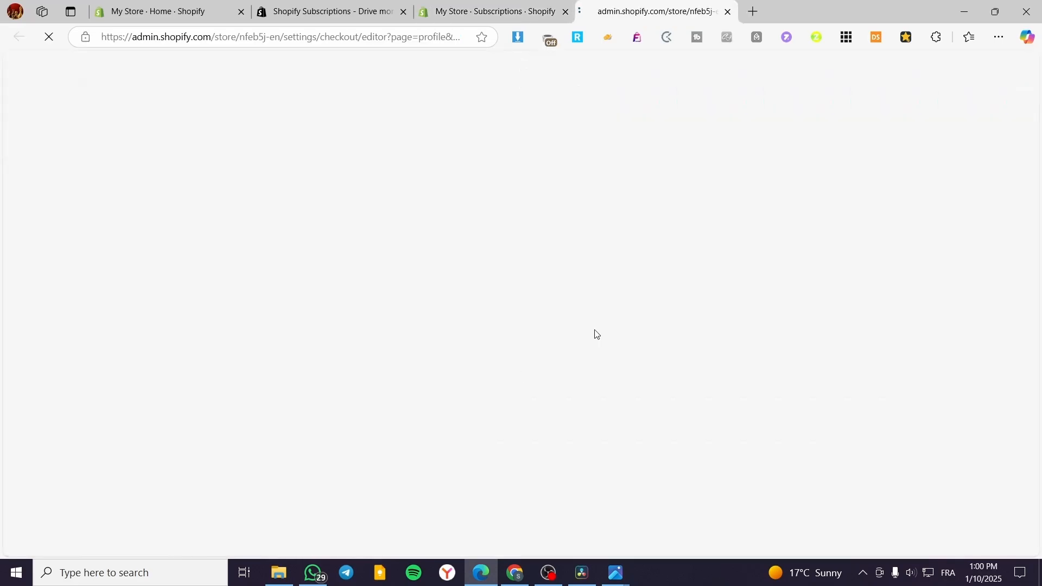
{"action": "left_click", "coordinate": [524, 4]}
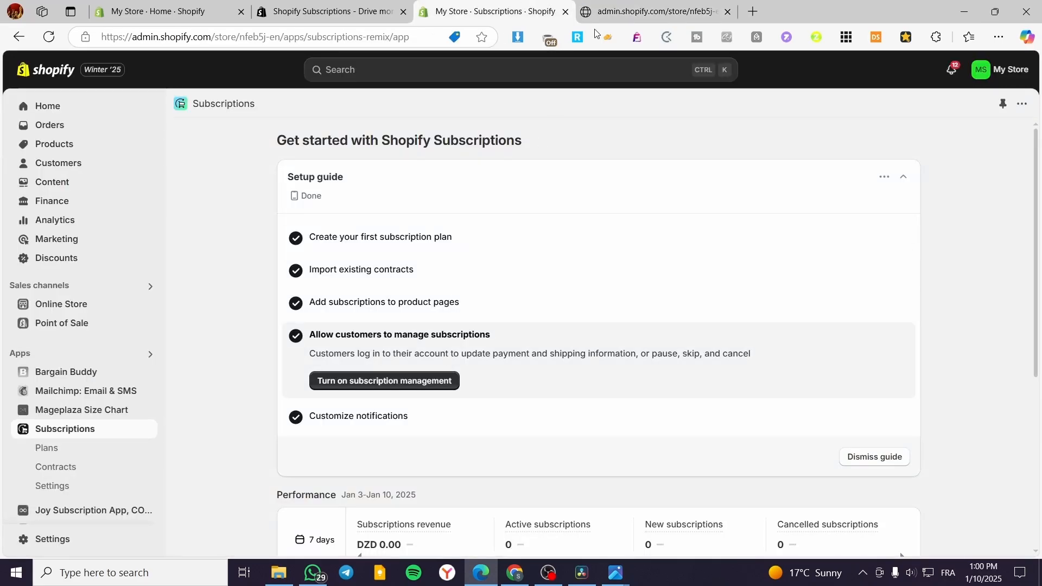
{"action": "left_click", "coordinate": [596, 12]}
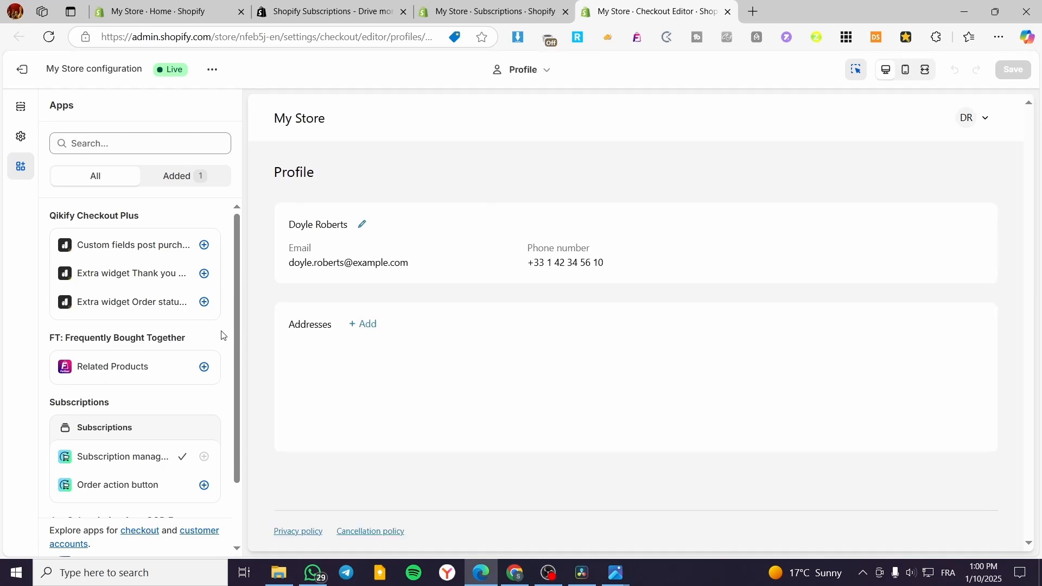
- Try adding the Subscriptions Order action button to Orders and Order status, and leave the checkout editor without saving
{"action": "scroll", "coordinate": [103, 385], "scroll_direction": "down", "scroll_amount": 2}
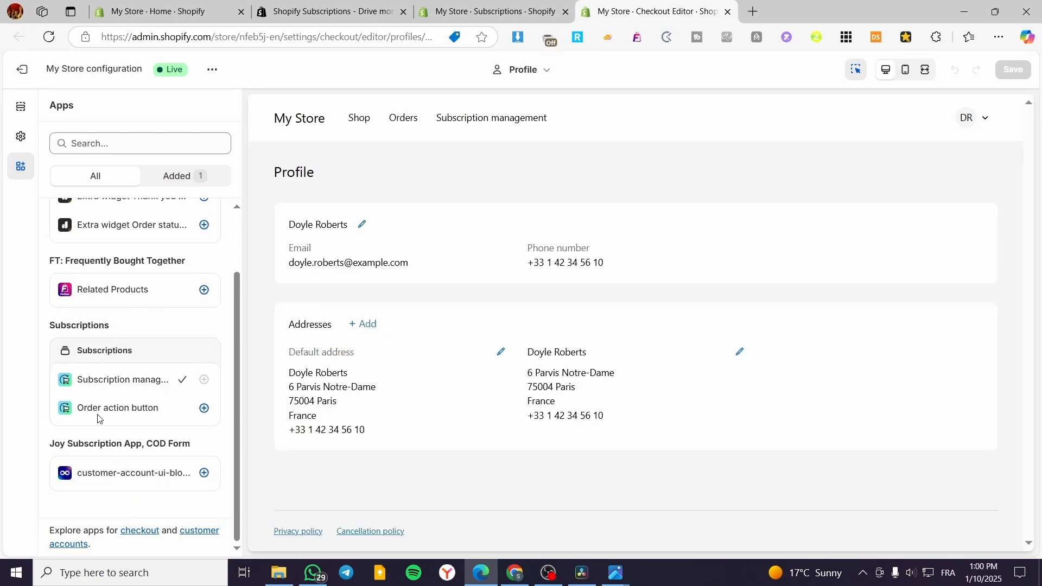
{"action": "left_click", "coordinate": [205, 410]}
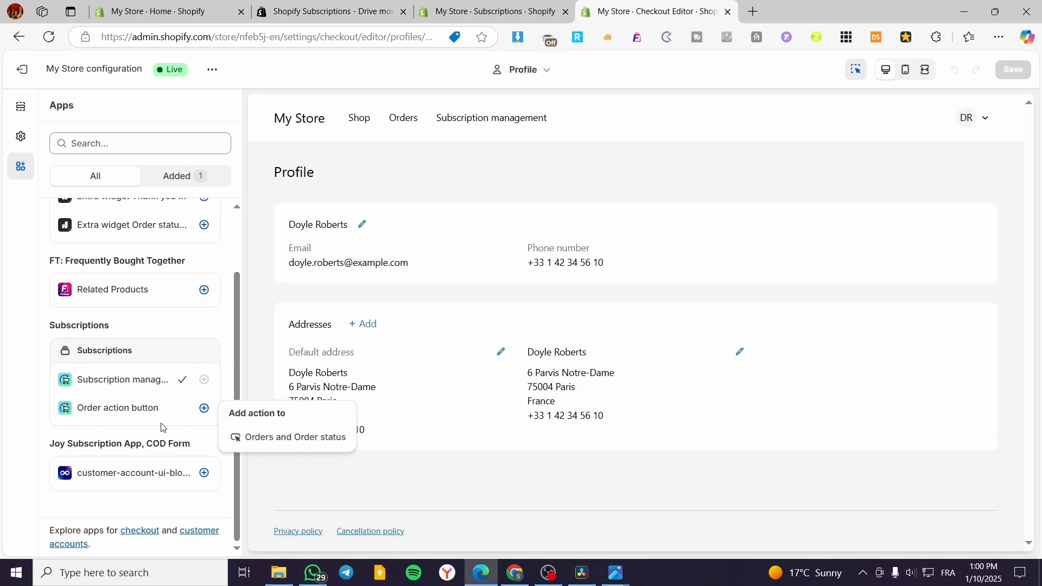
{"action": "left_click", "coordinate": [264, 447]}
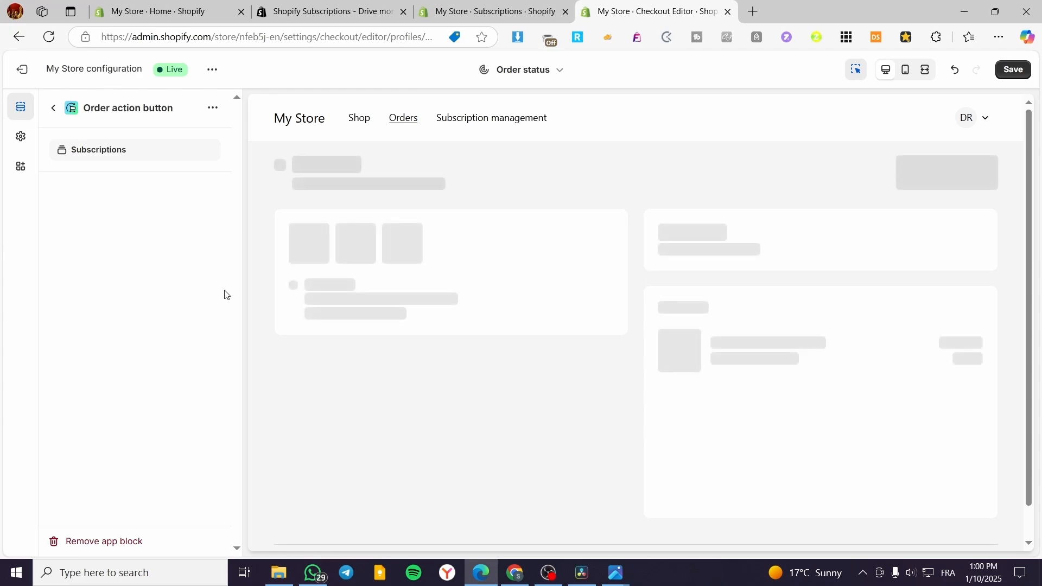
{"action": "scroll", "coordinate": [807, 334], "scroll_direction": "down", "scroll_amount": 5}
{"action": "scroll", "coordinate": [488, 358], "scroll_direction": "up", "scroll_amount": 5}
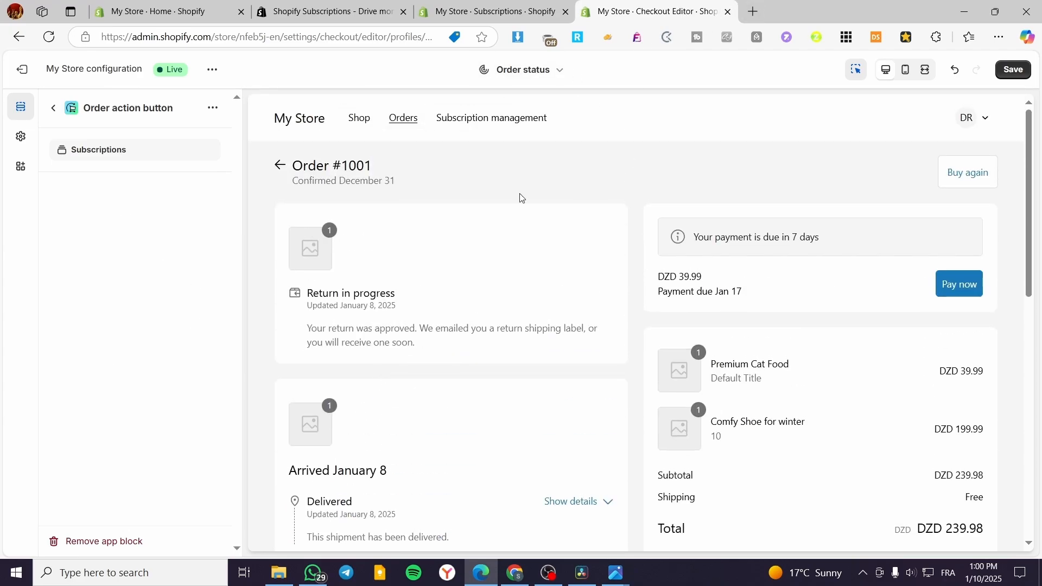
{"action": "left_click", "coordinate": [728, 11]}
{"action": "left_click", "coordinate": [588, 110]}
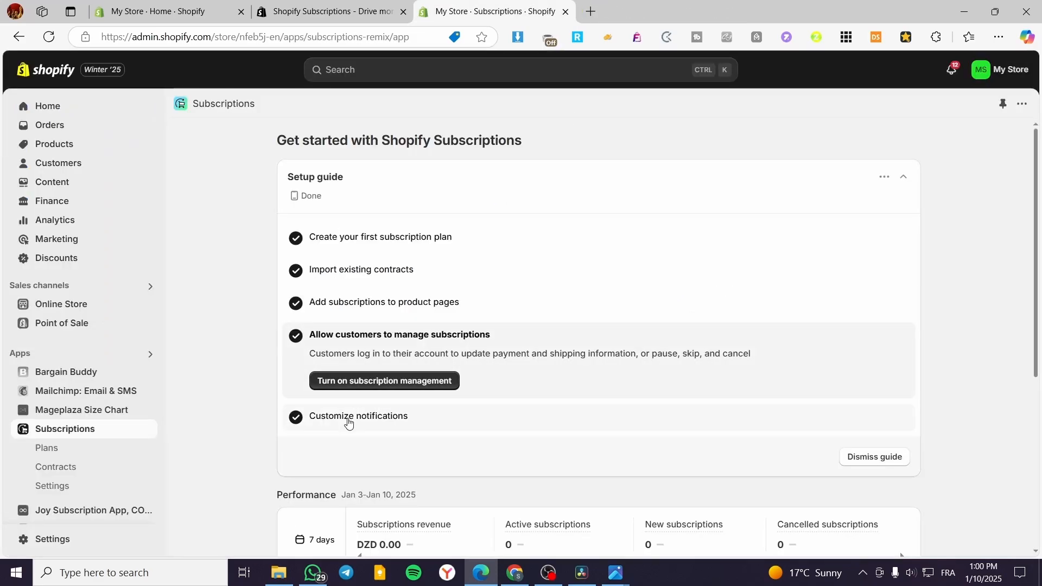
- Review the customer notifications reached from the setup guide's Customize notifications item, and return to the guide
{"action": "left_click", "coordinate": [347, 421]}
{"action": "left_click", "coordinate": [342, 420]}
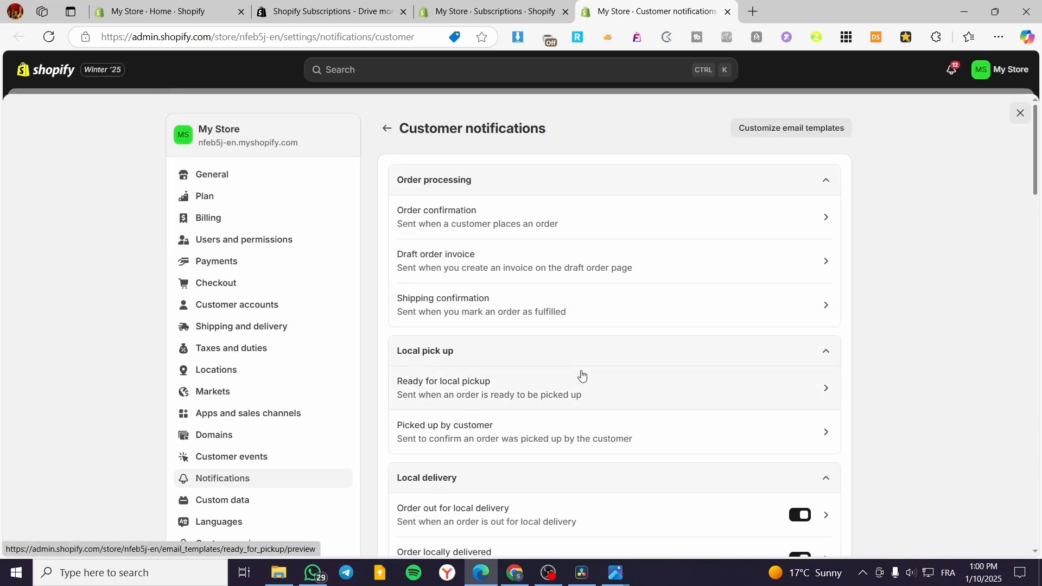
{"action": "scroll", "coordinate": [581, 375], "scroll_direction": "down", "scroll_amount": 5}
{"action": "scroll", "coordinate": [544, 213], "scroll_direction": "up", "scroll_amount": 5}
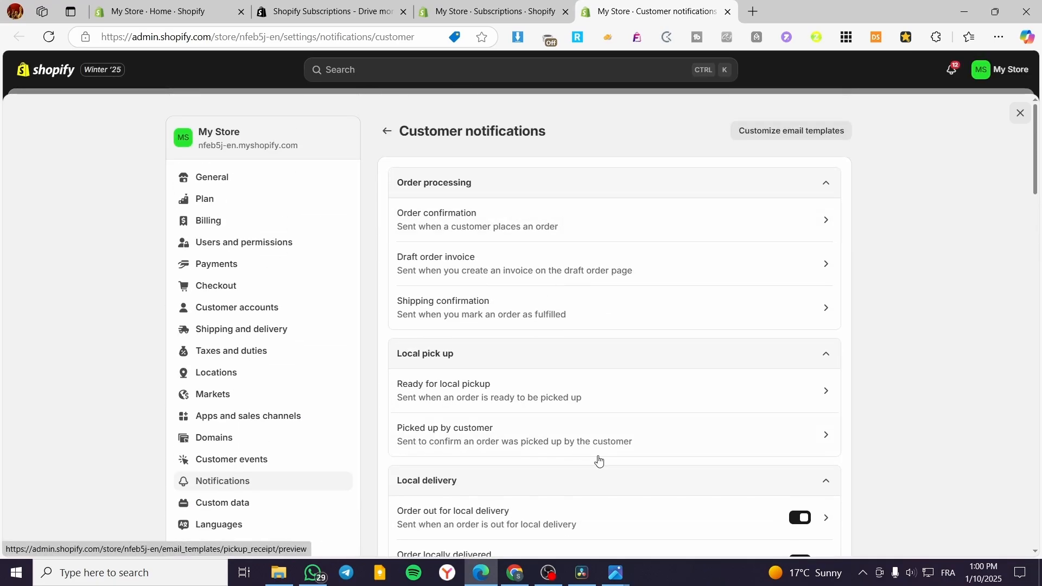
{"action": "left_click", "coordinate": [728, 11]}
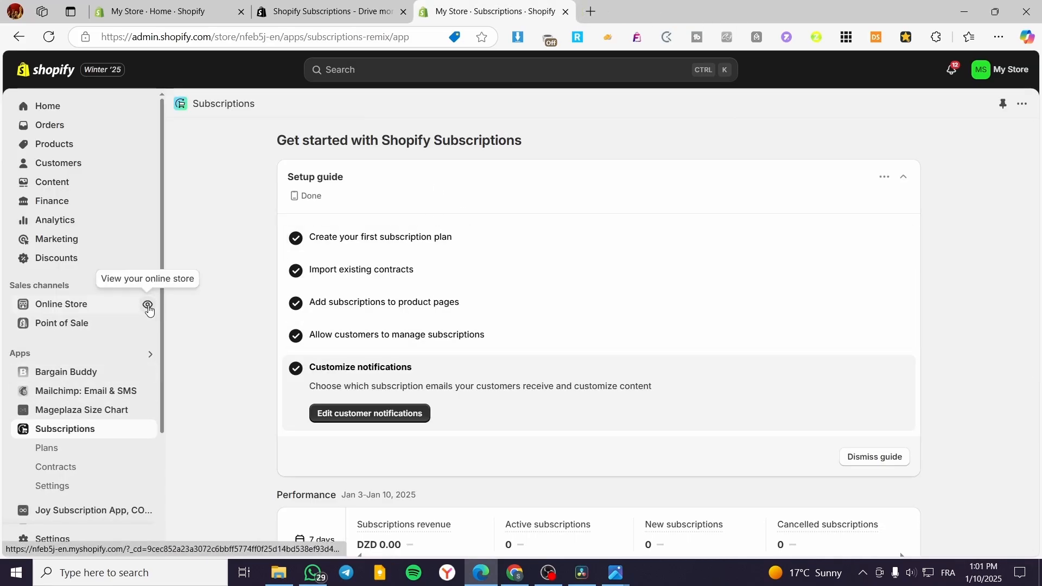
- View the live online store and open the Premium Cat Food product page from the featured products
{"action": "left_click", "coordinate": [148, 308]}
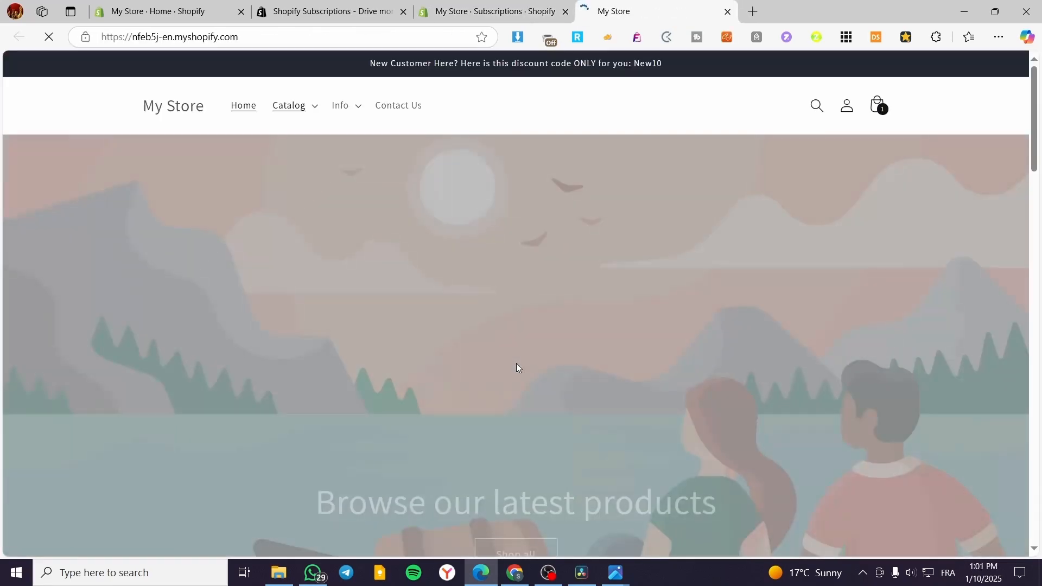
{"action": "scroll", "coordinate": [445, 372], "scroll_direction": "down", "scroll_amount": 10}
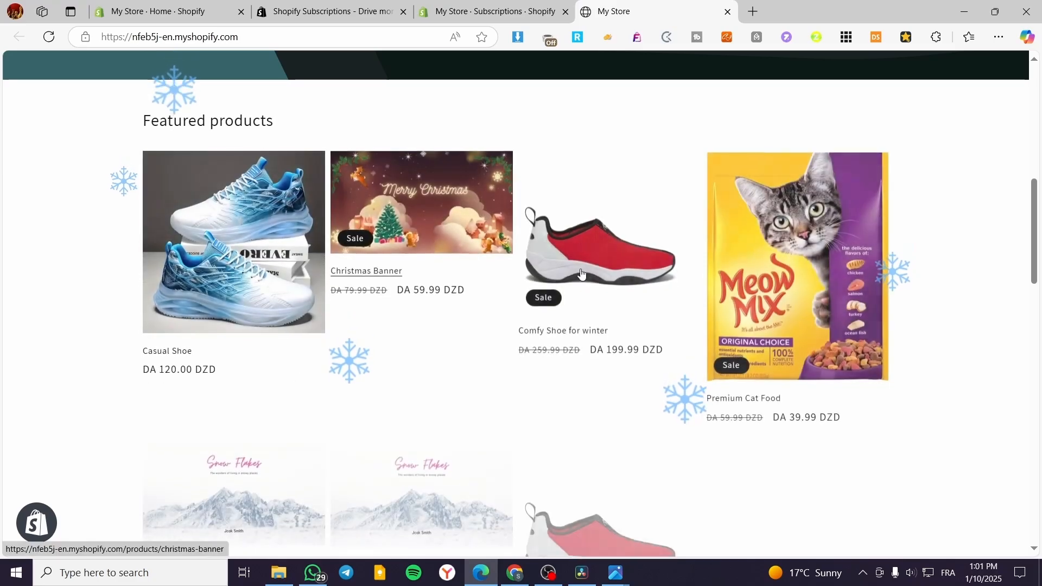
{"action": "left_click", "coordinate": [824, 375]}
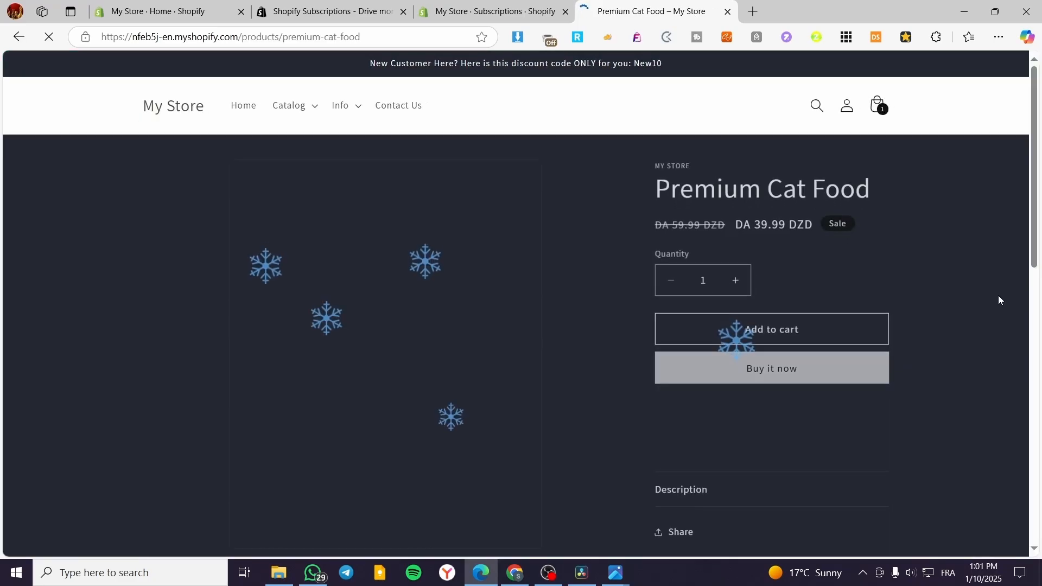
{"action": "scroll", "coordinate": [985, 294], "scroll_direction": "down", "scroll_amount": 1}
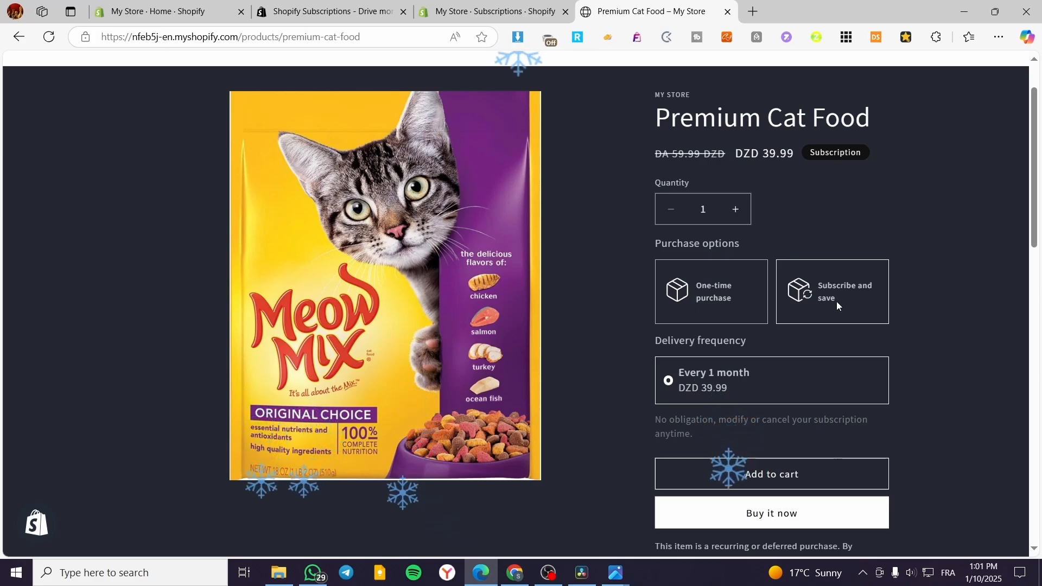
- Test the One-time purchase and Subscribe and save options on the product page, and close the storefront to return to Subscriptions
{"action": "left_click", "coordinate": [726, 297]}
{"action": "left_click", "coordinate": [783, 294]}
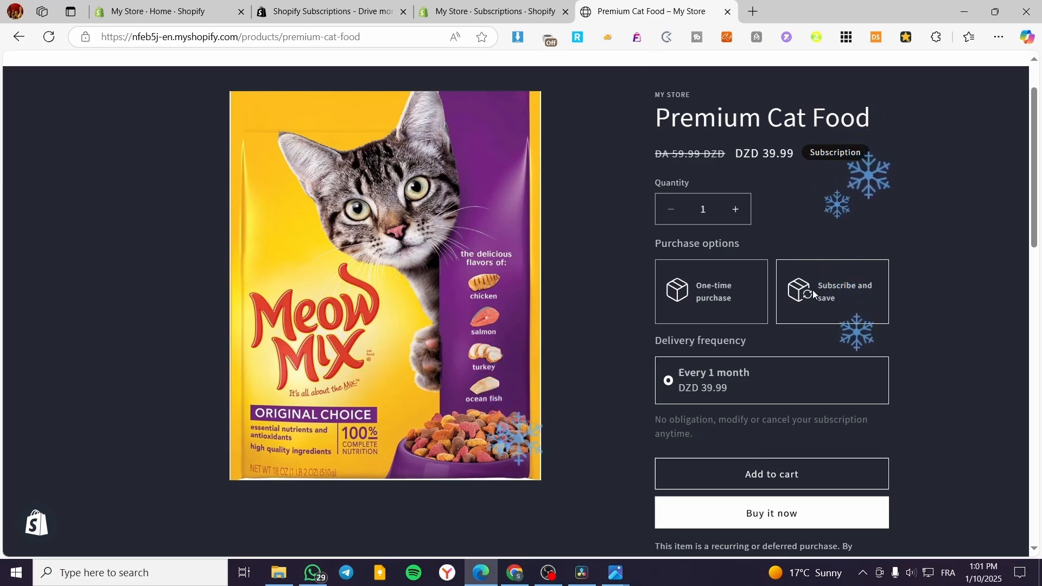
{"action": "left_click", "coordinate": [727, 11]}
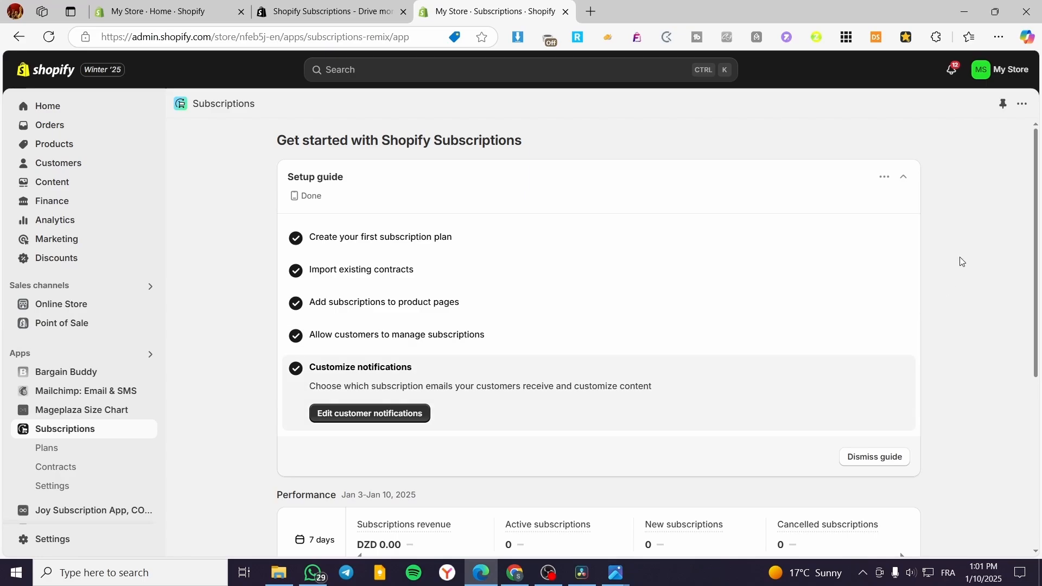